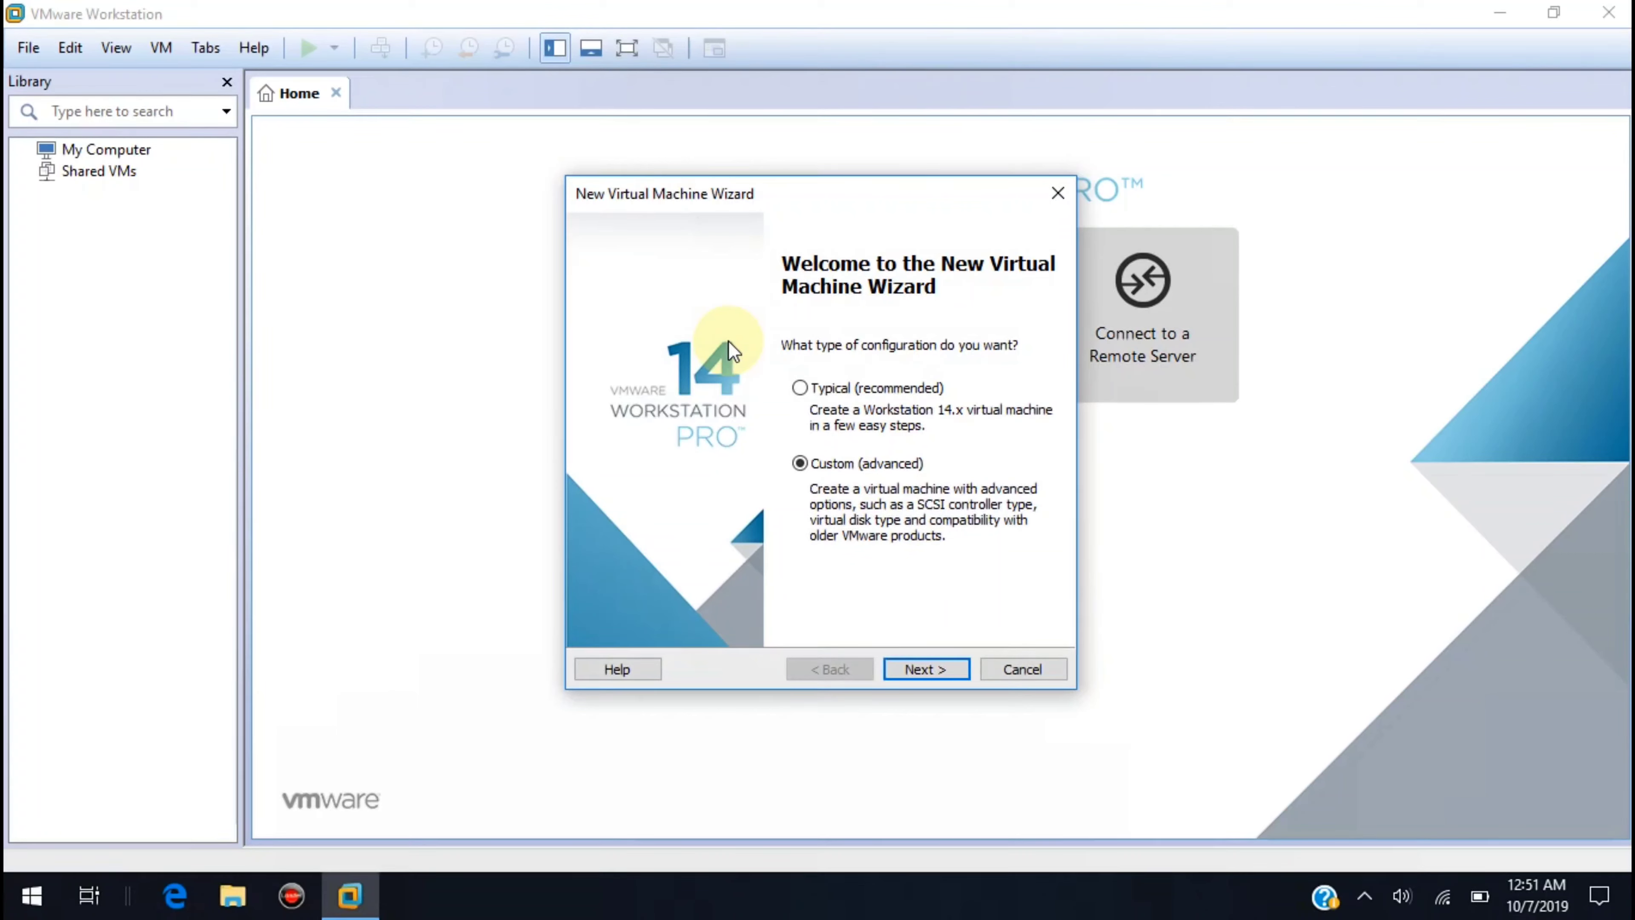
Keep the custom configuration with Workstation 14.x compatibility and load SVR2016.ENU.APR2017 from the Windows Server 2016 folder in F:\soft as the installer ISO
left_click(944, 676)
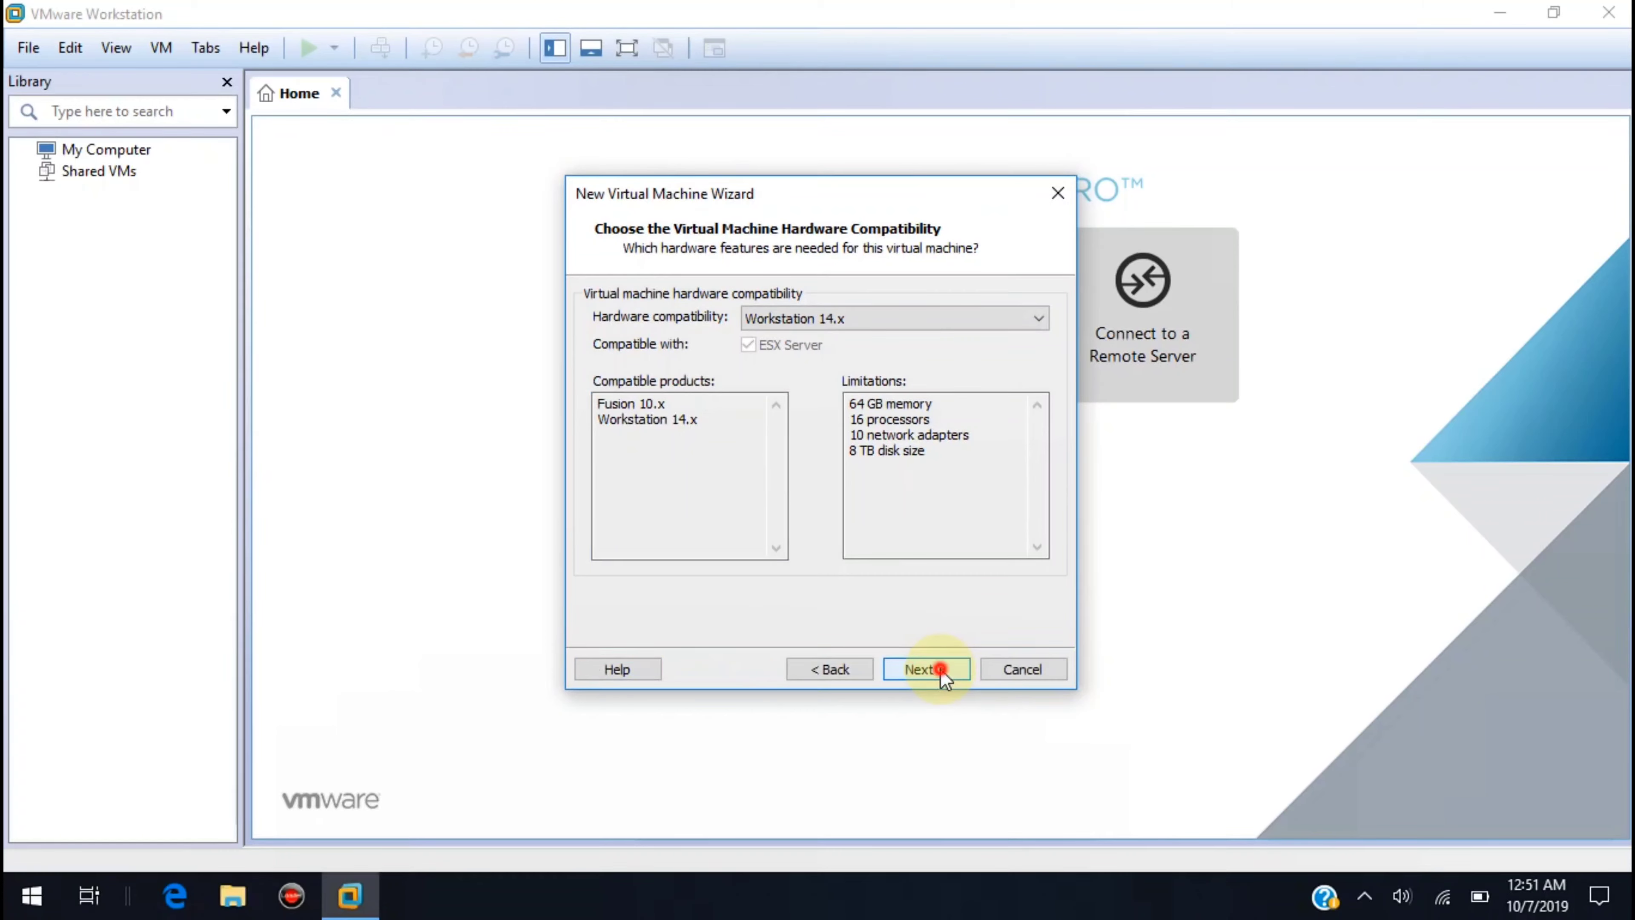
left_click(944, 676)
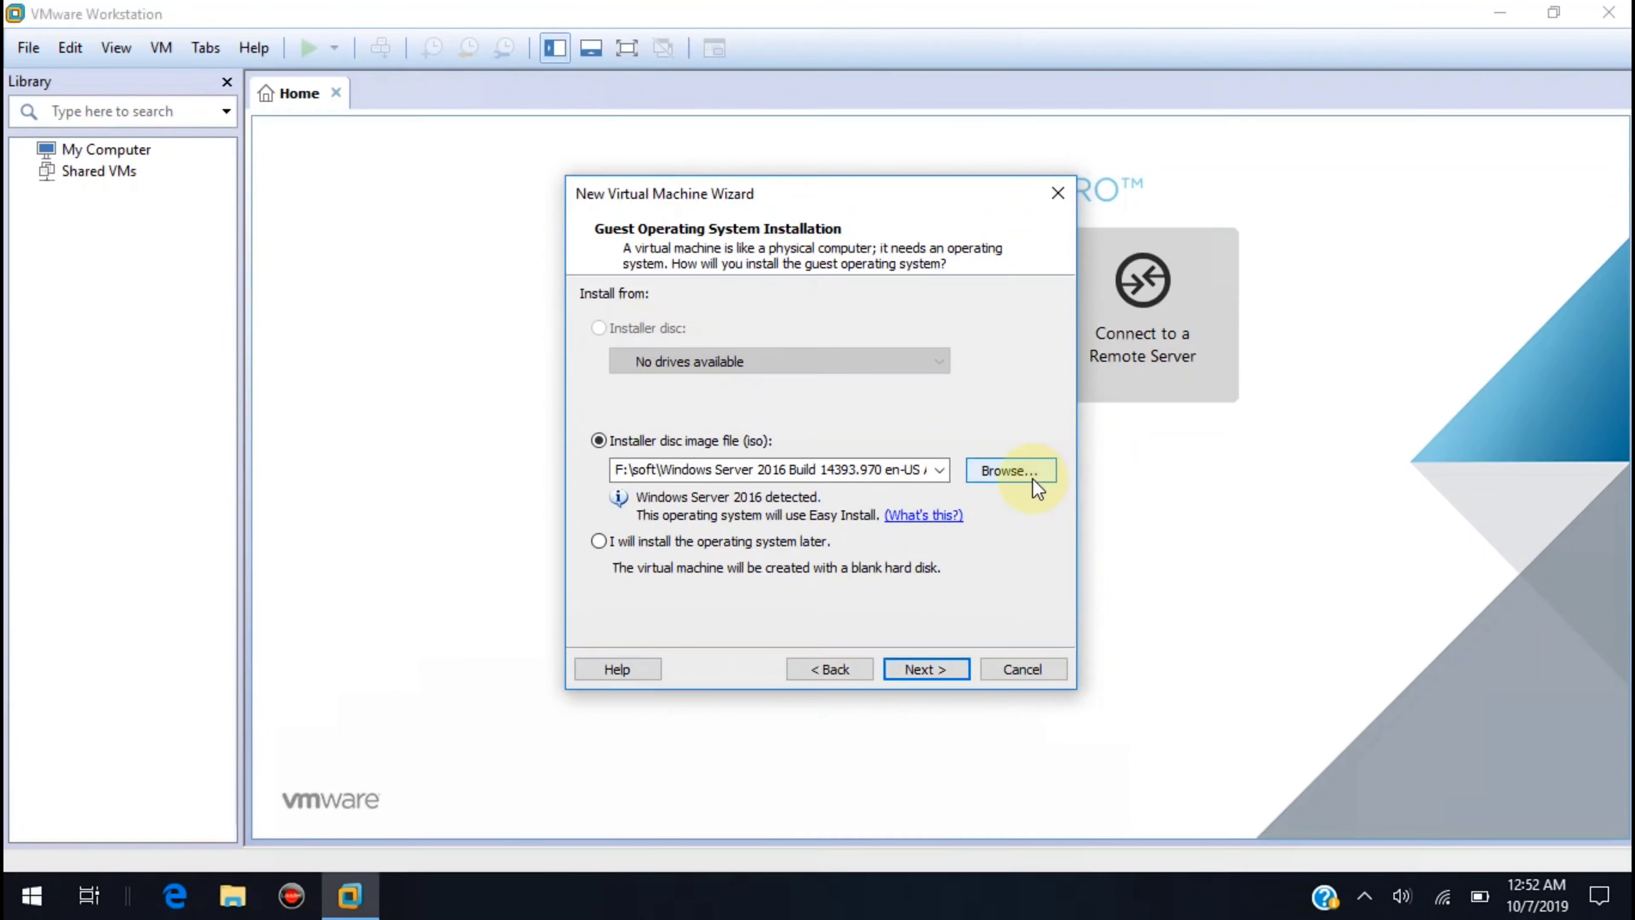
left_click(1008, 471)
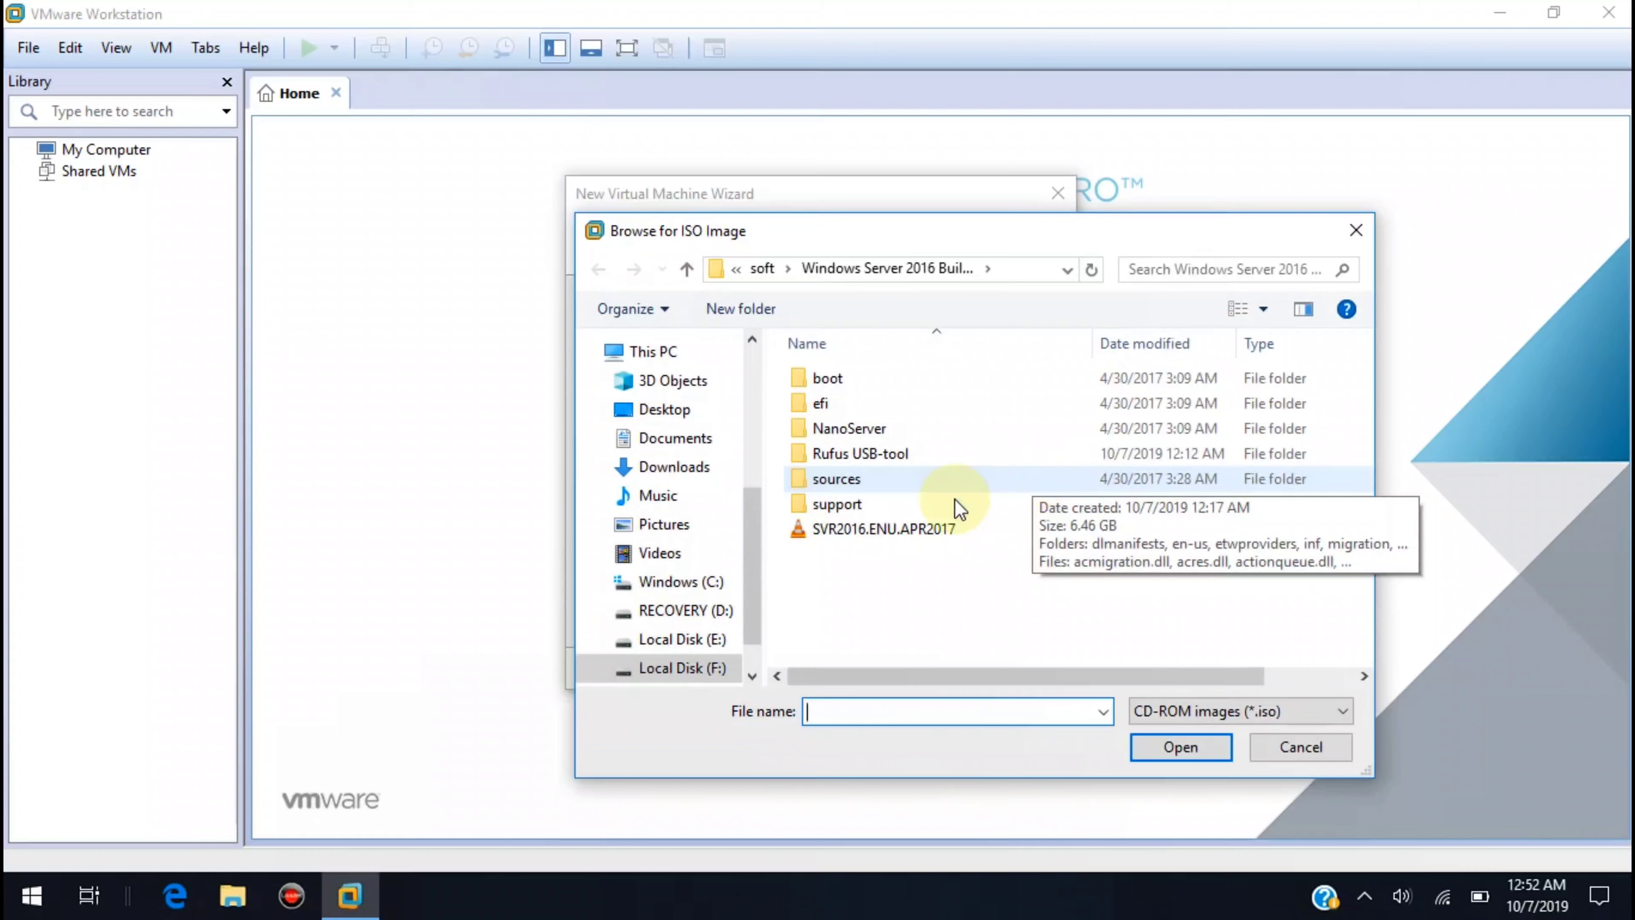
left_click(675, 672)
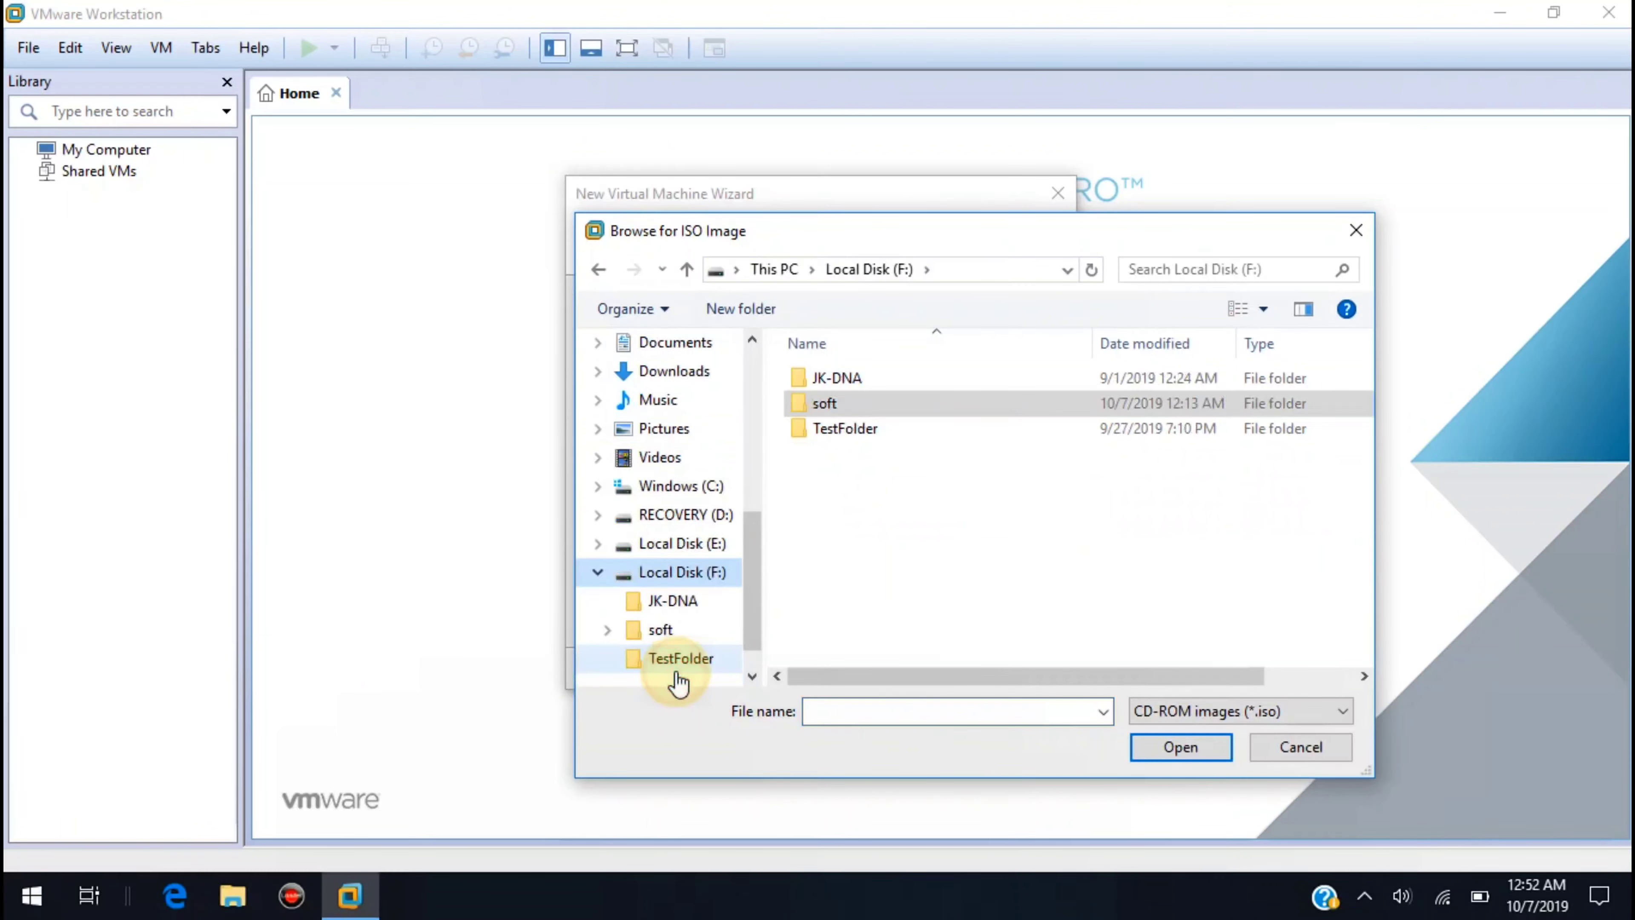
left_click(932, 412)
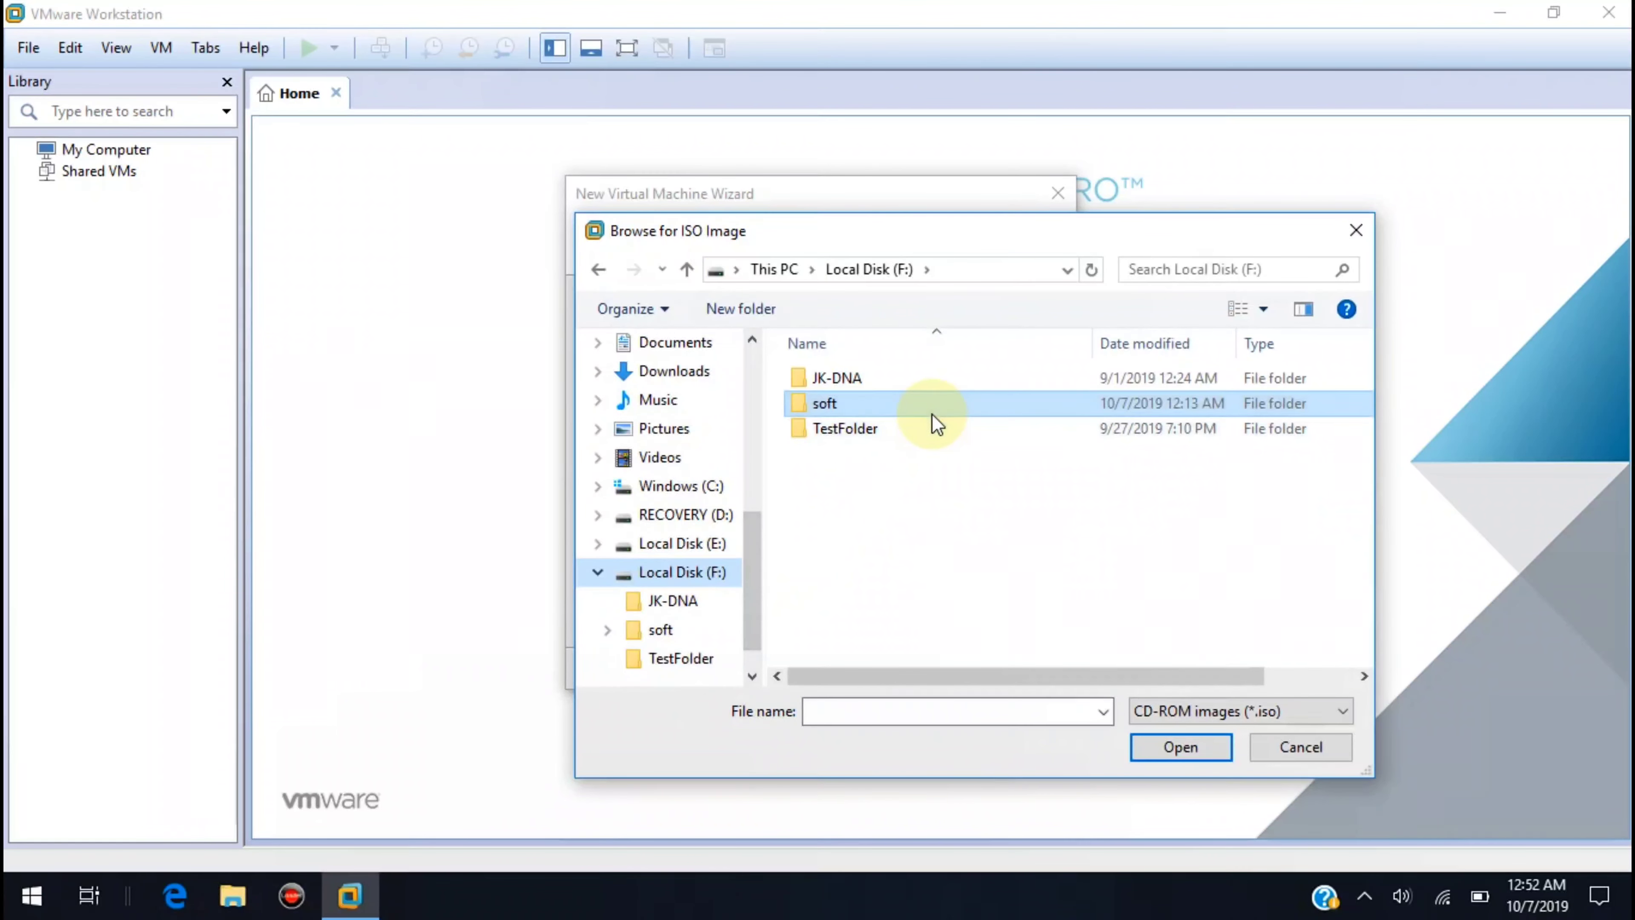
double_click(935, 419)
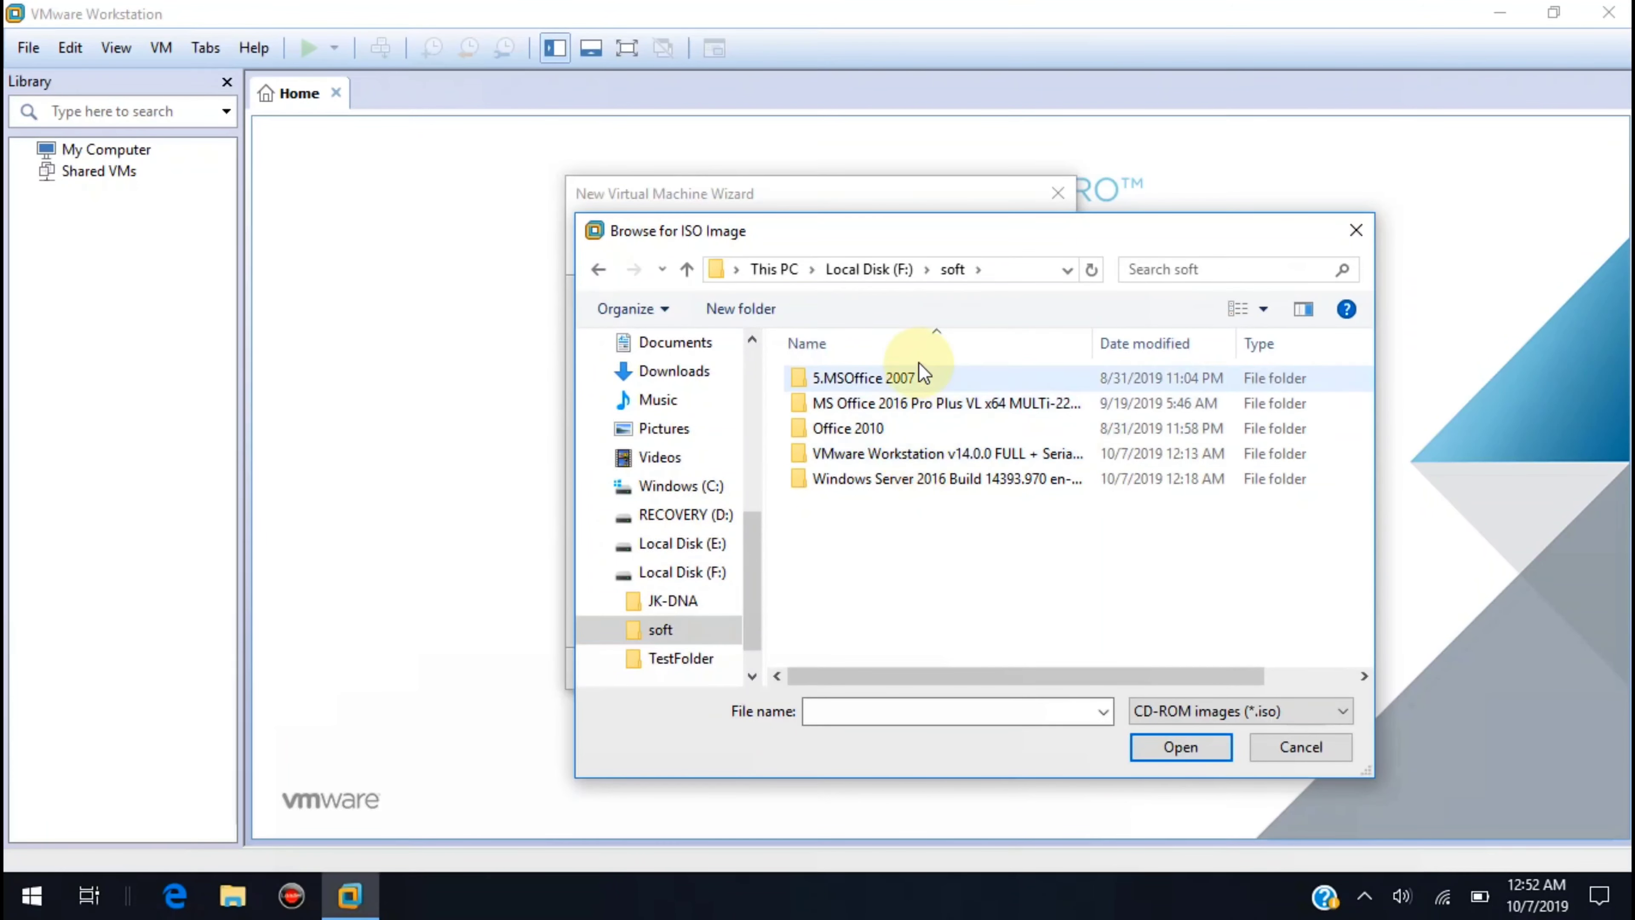
left_click(938, 478)
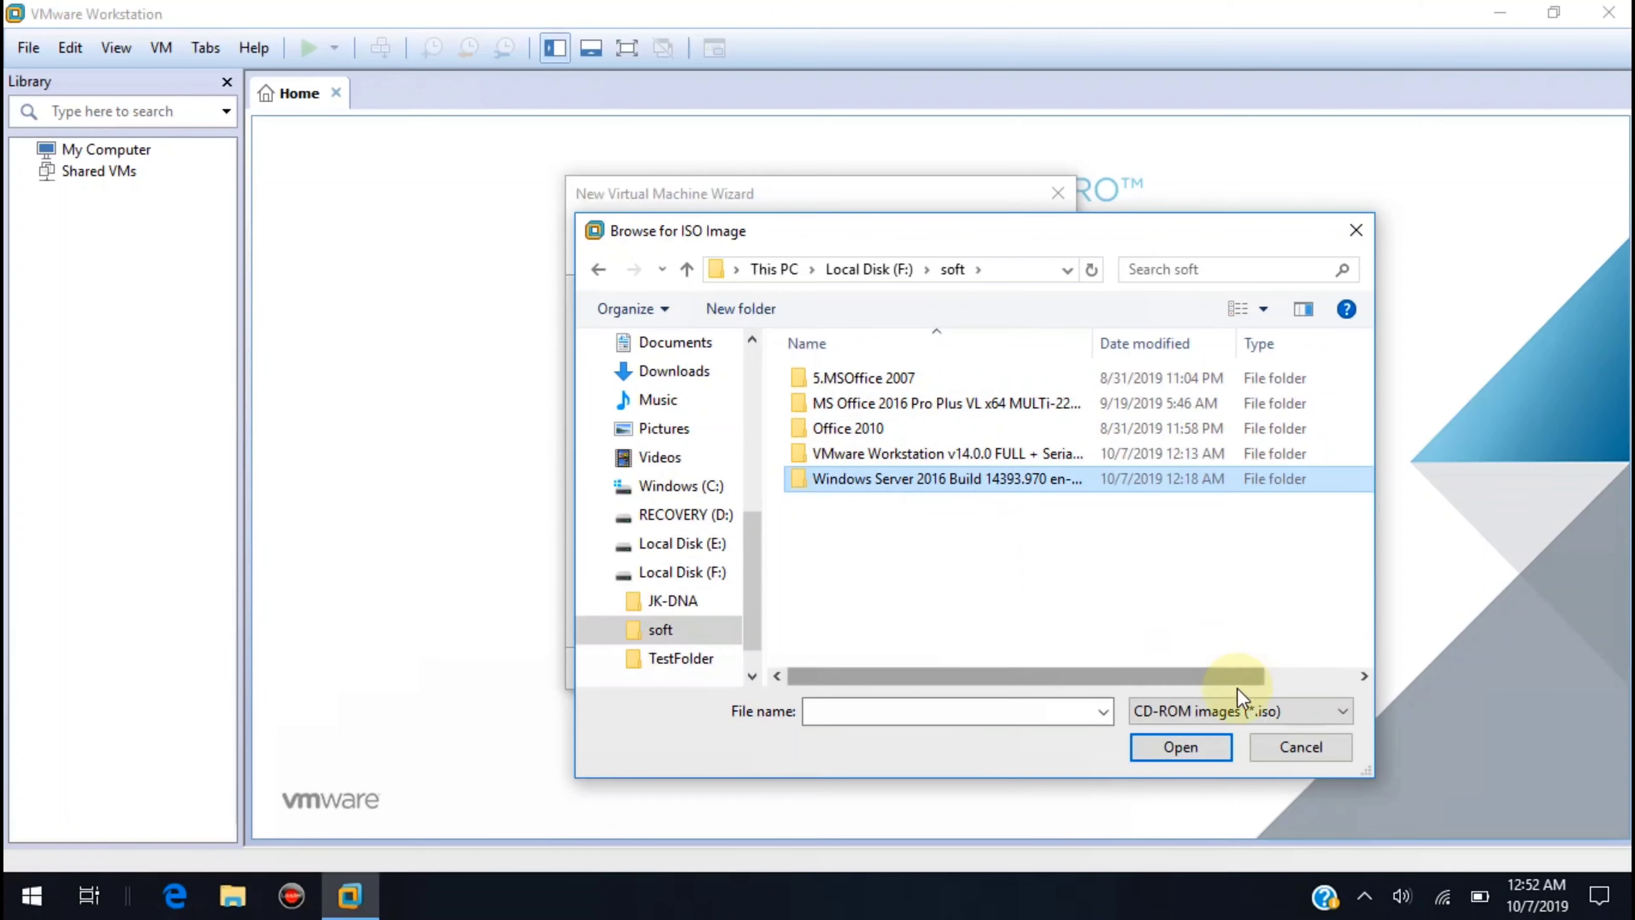
left_click(1180, 746)
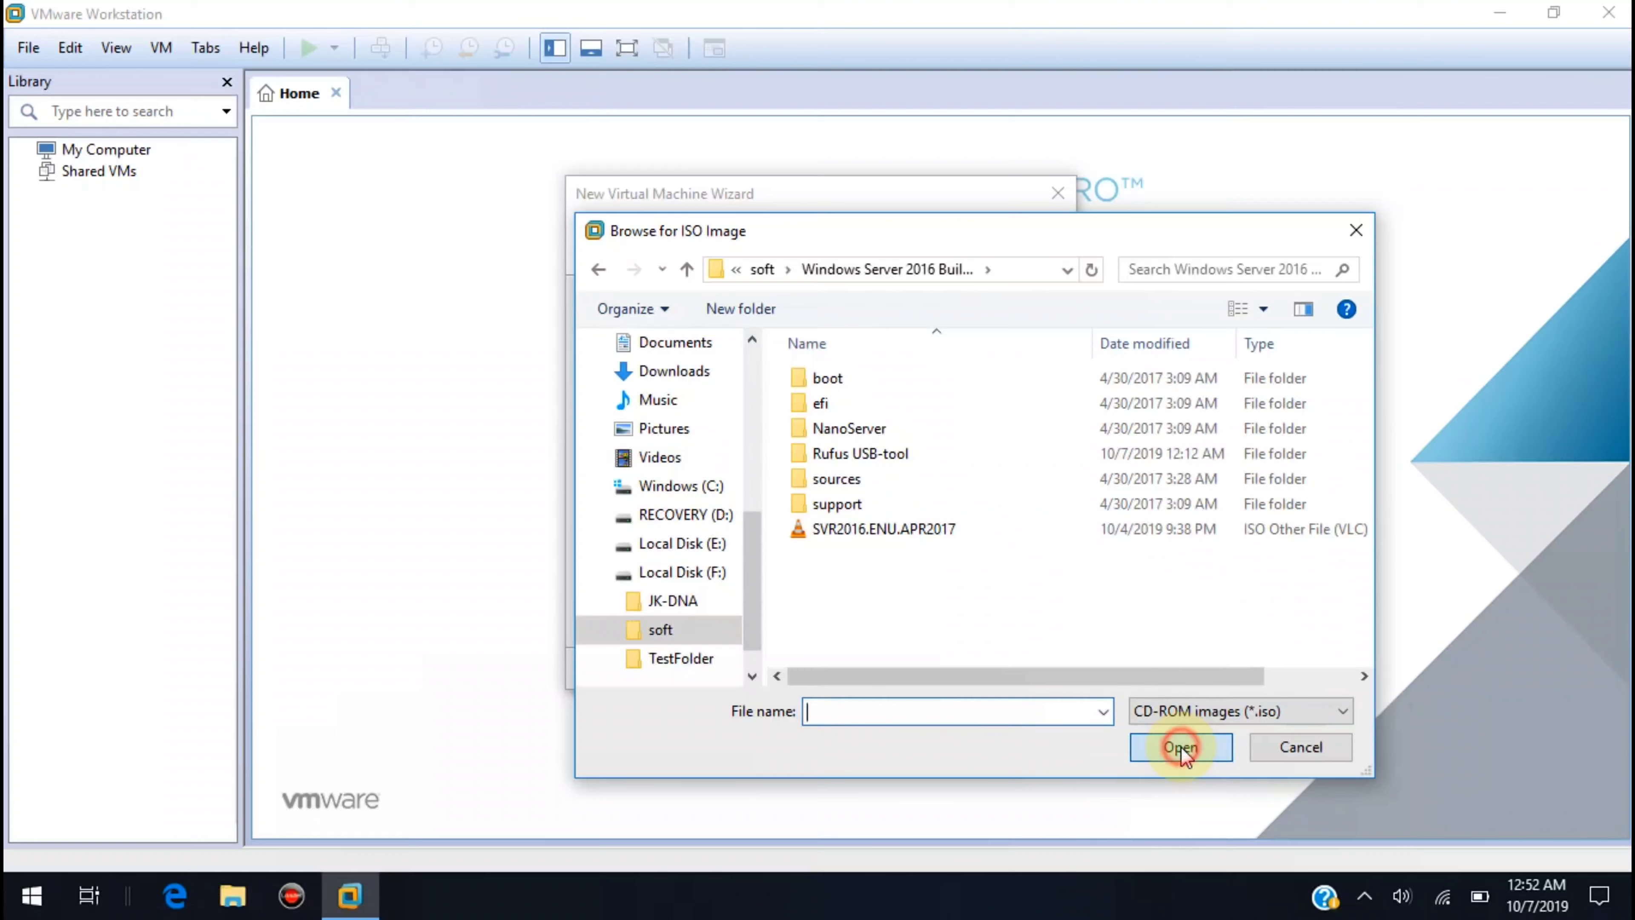
left_click(1181, 747)
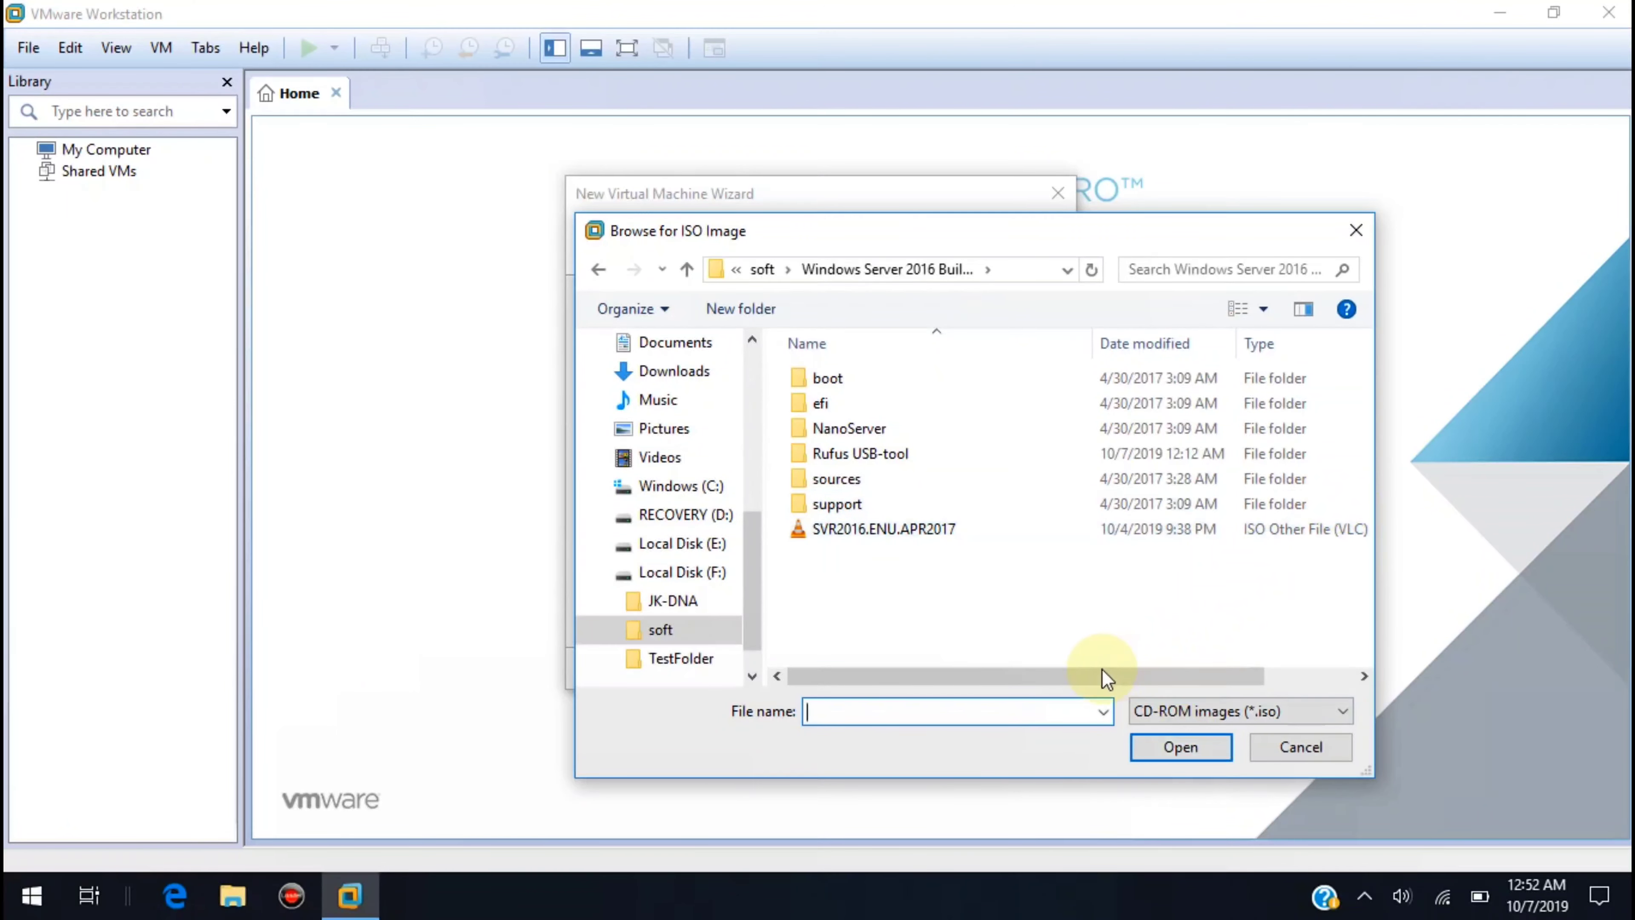
left_click(917, 527)
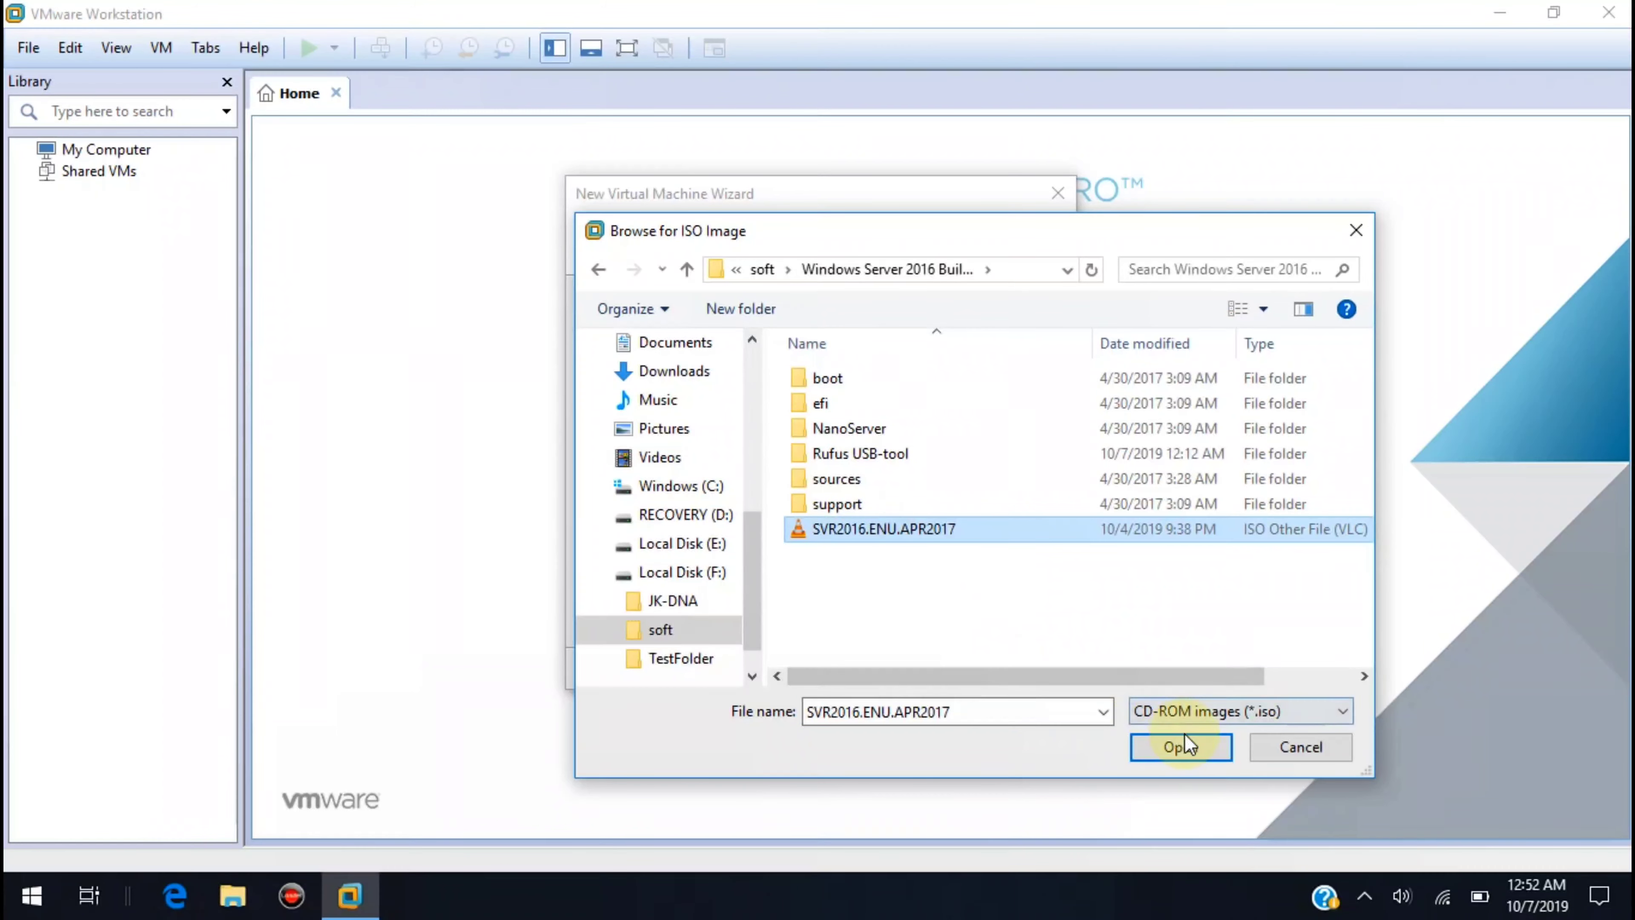
left_click(1179, 746)
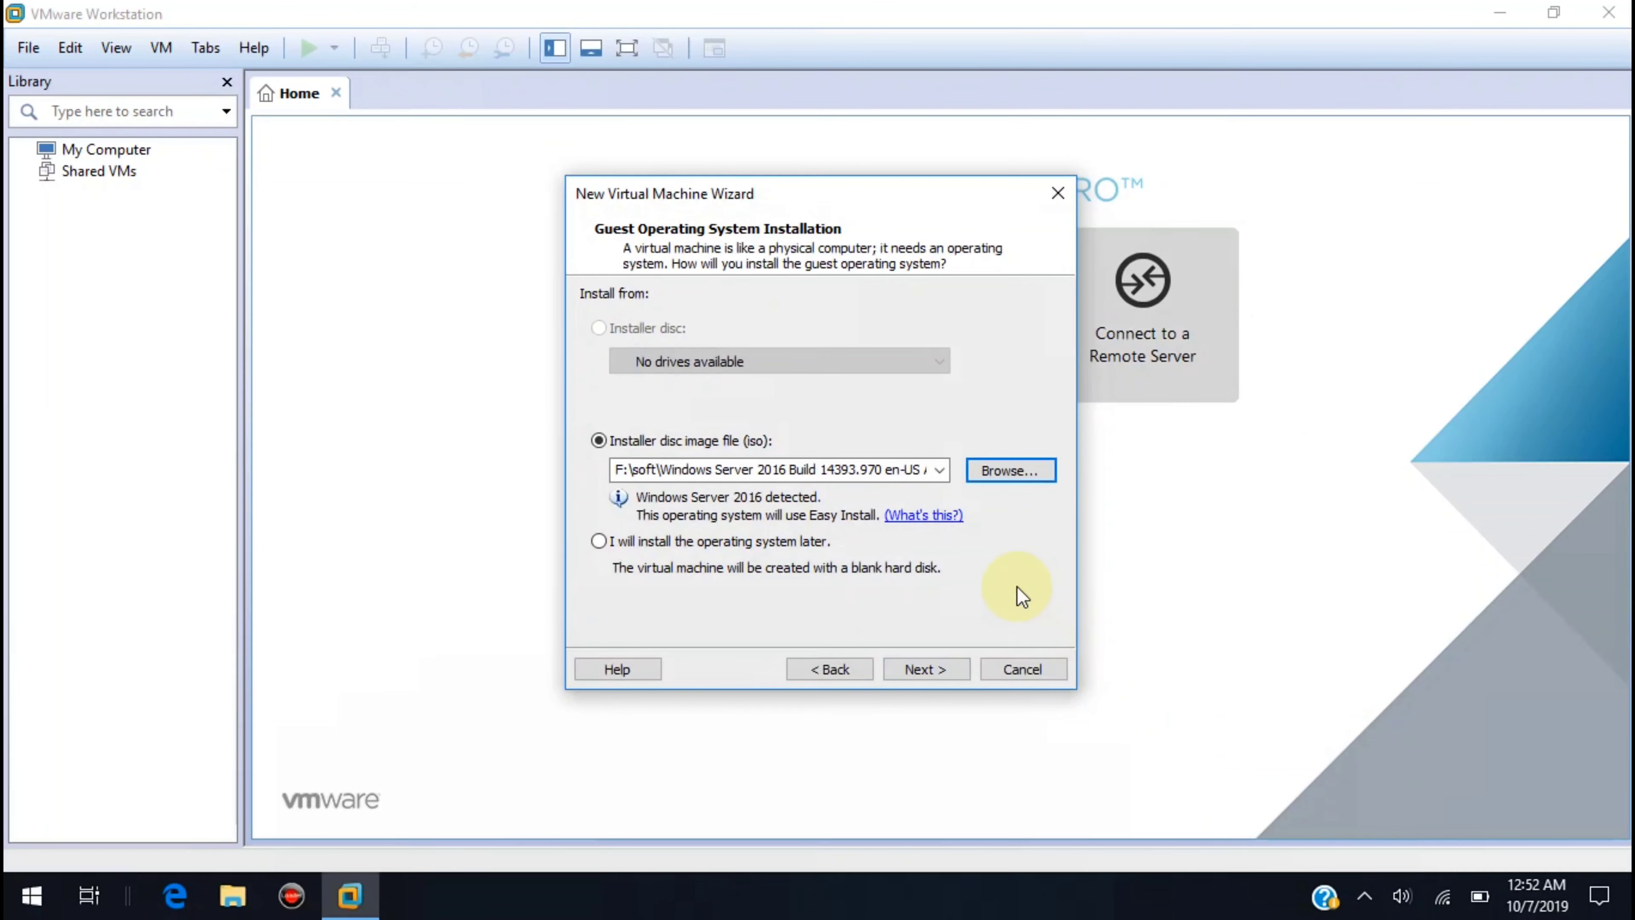
Continue the Windows Server 2016 setup without a product key, keeping the default virtual machine name and UEFI firmware
left_click(923, 679)
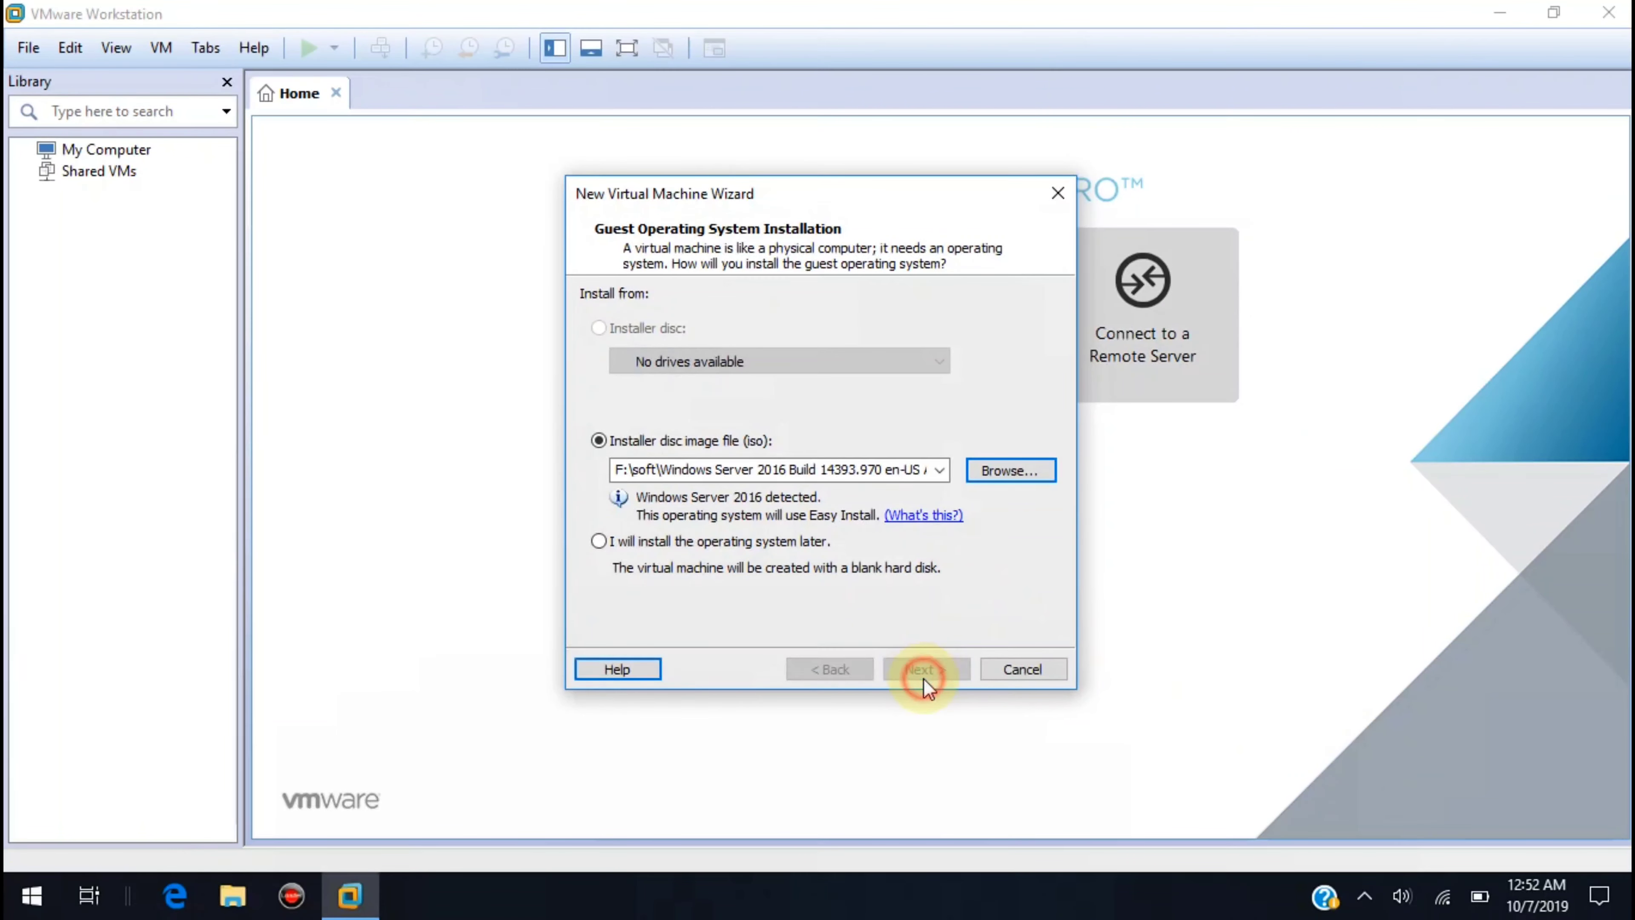
left_click(923, 678)
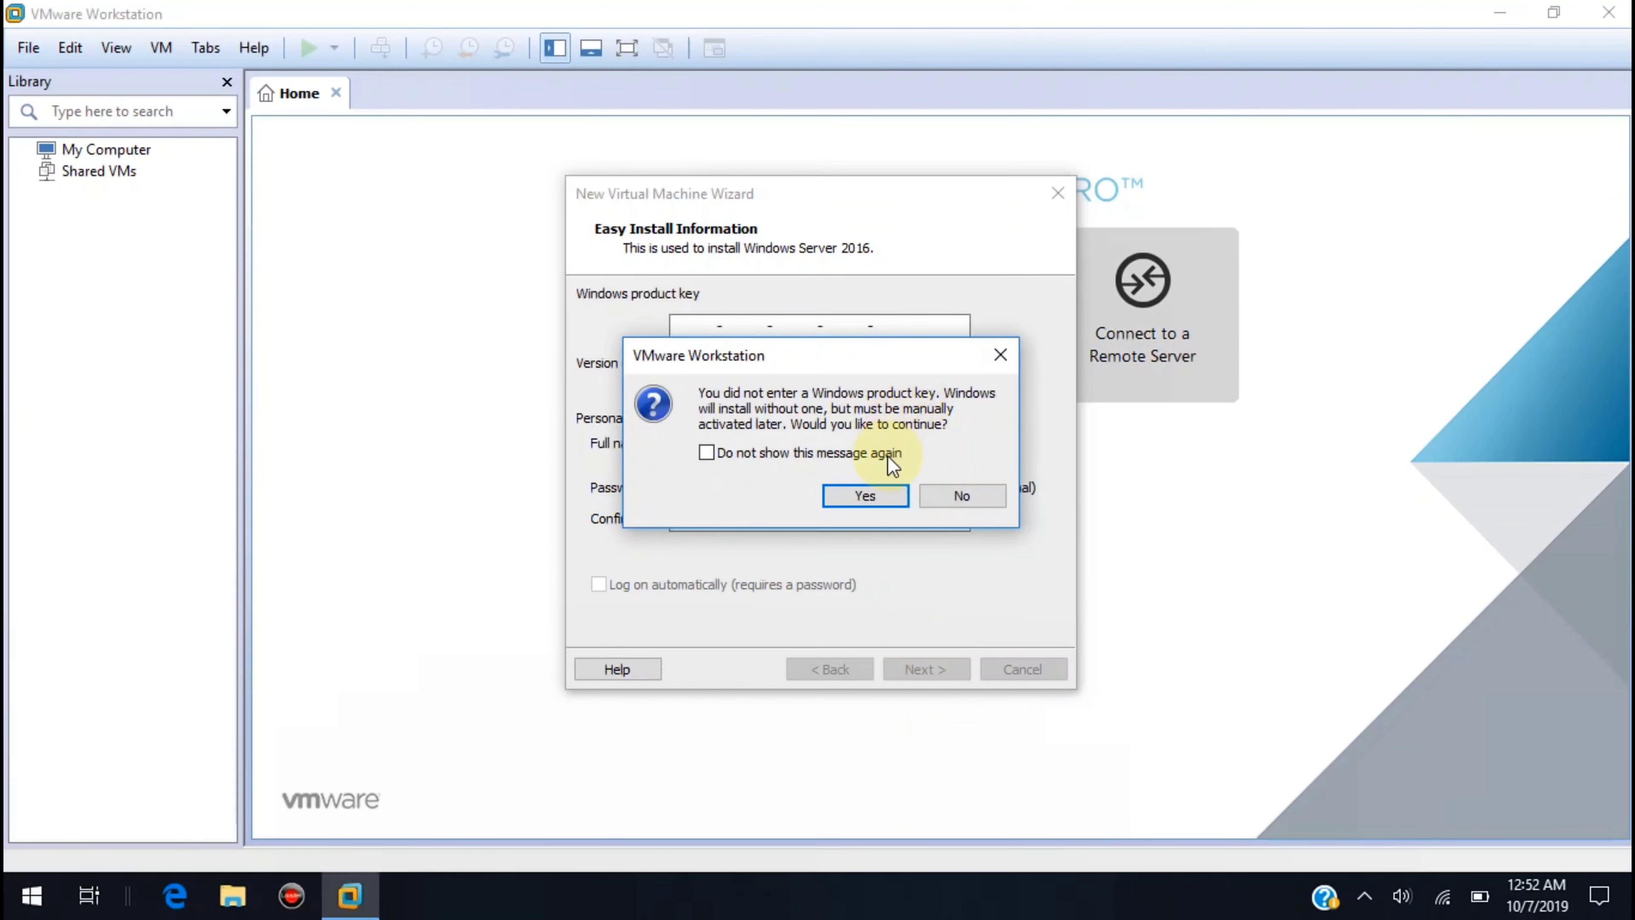
left_click(874, 494)
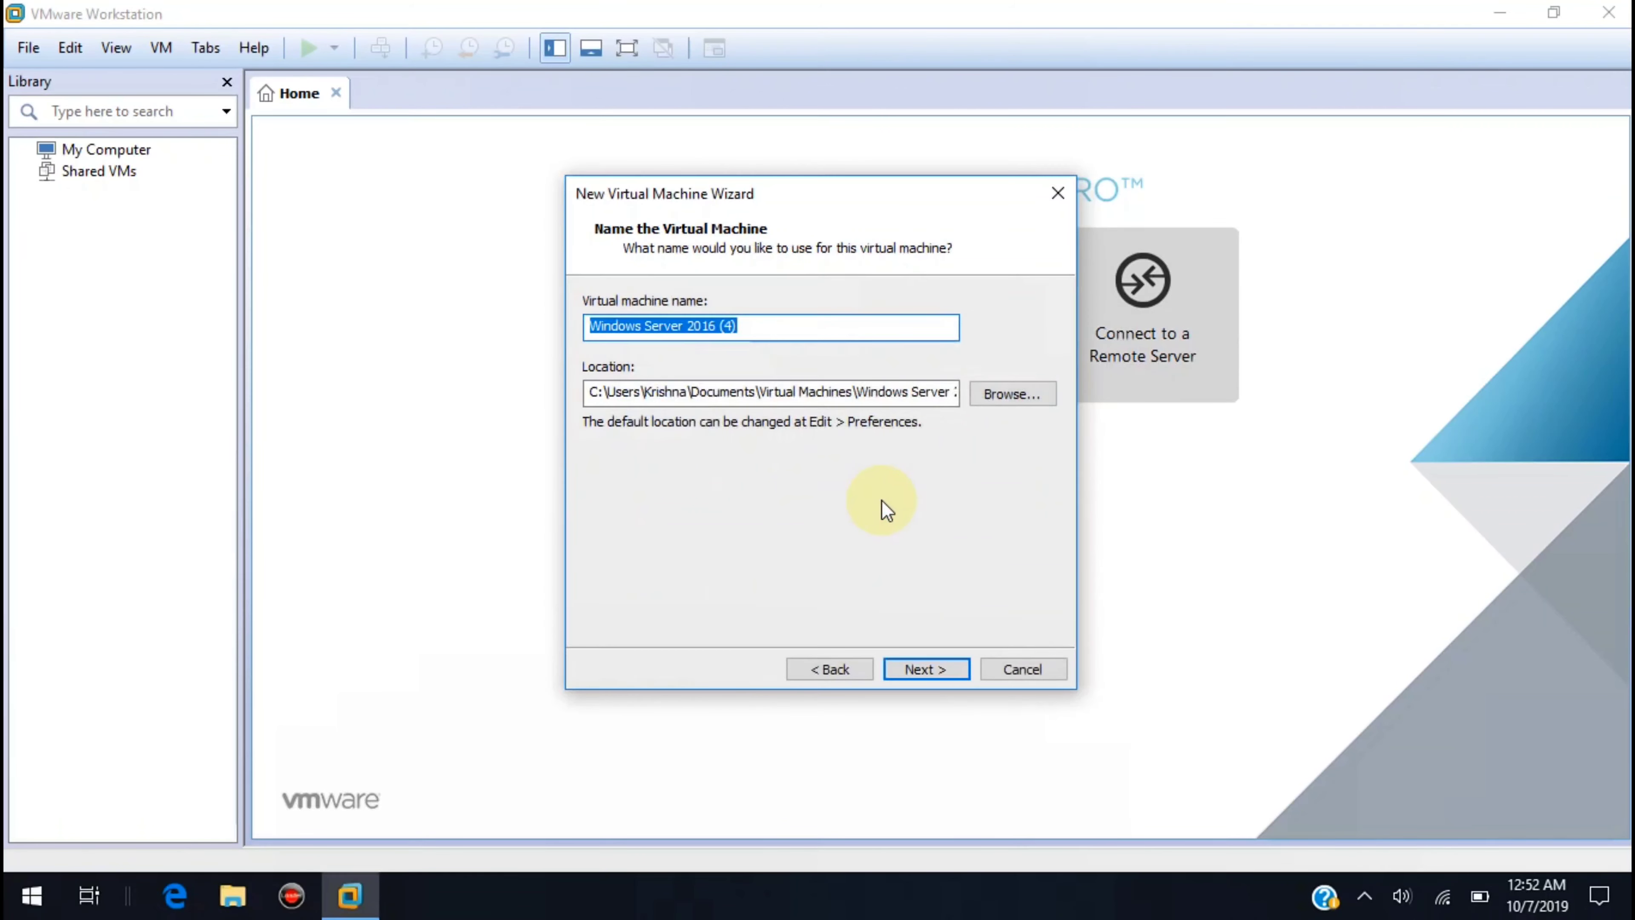
left_click(937, 678)
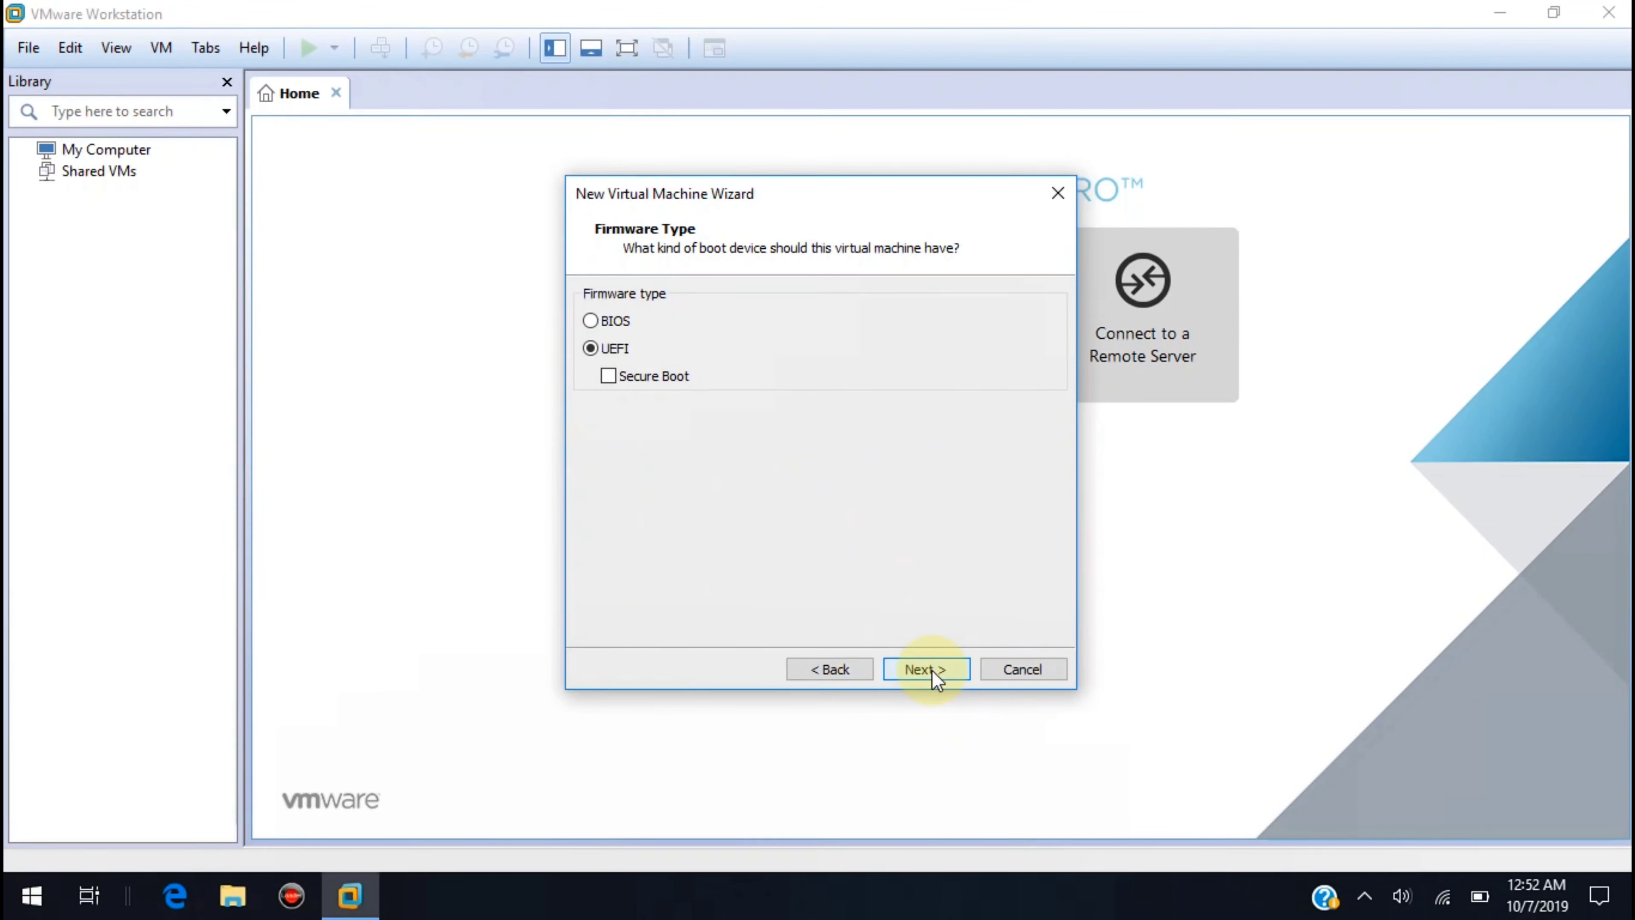
left_click(933, 678)
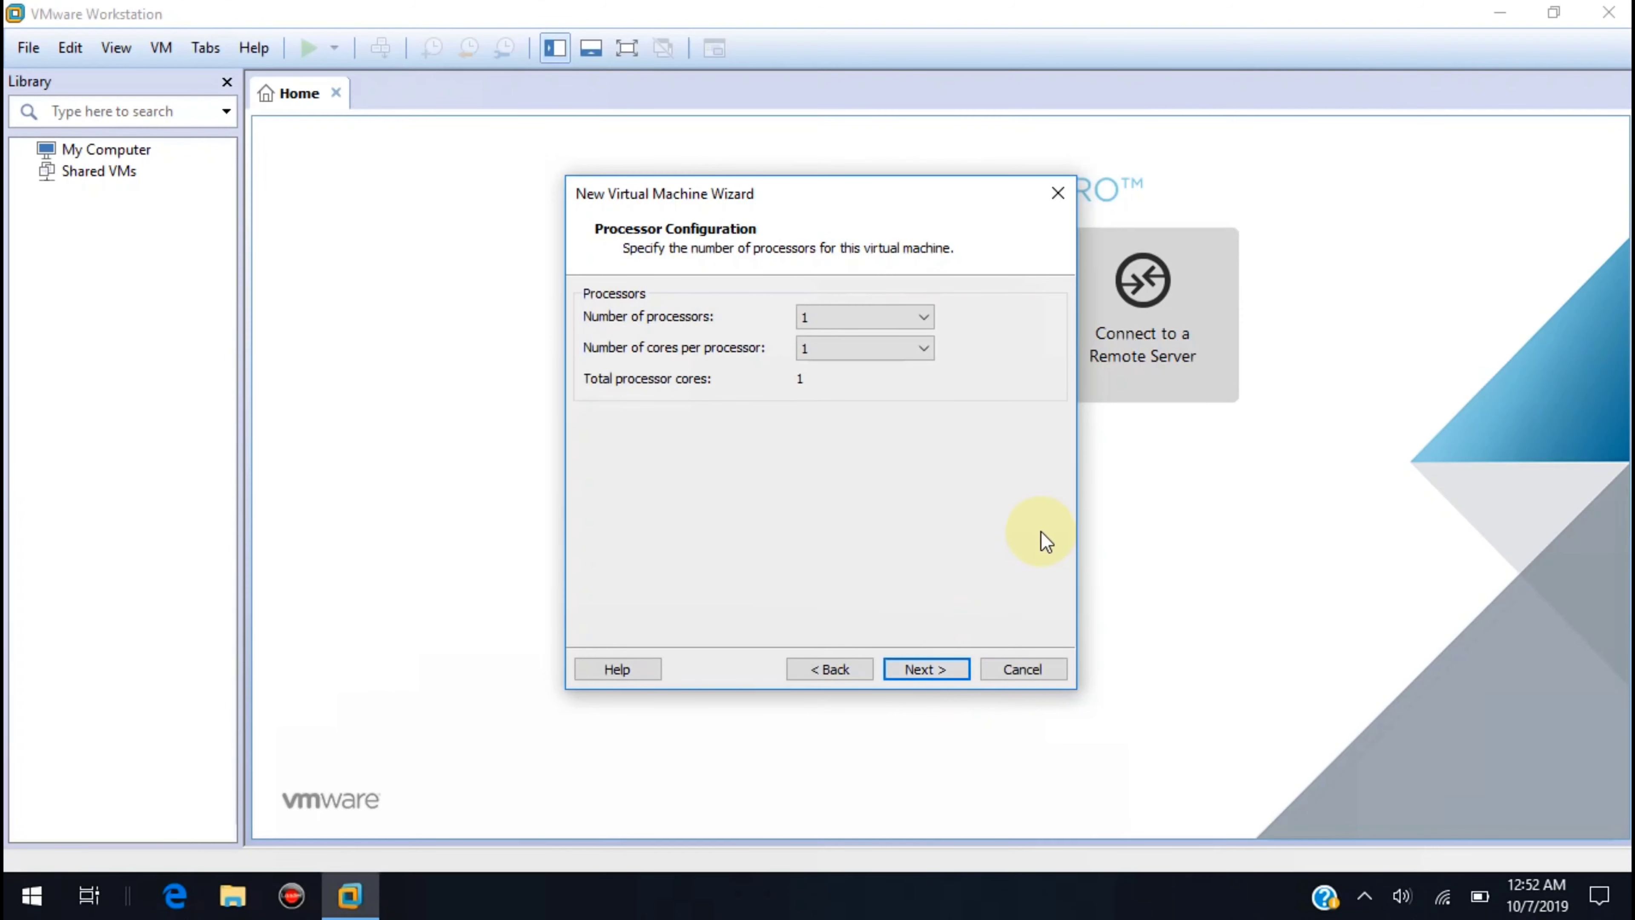
Set the virtual machine to 2 cores per processor and allocate 4096 MB of memory
left_click(923, 353)
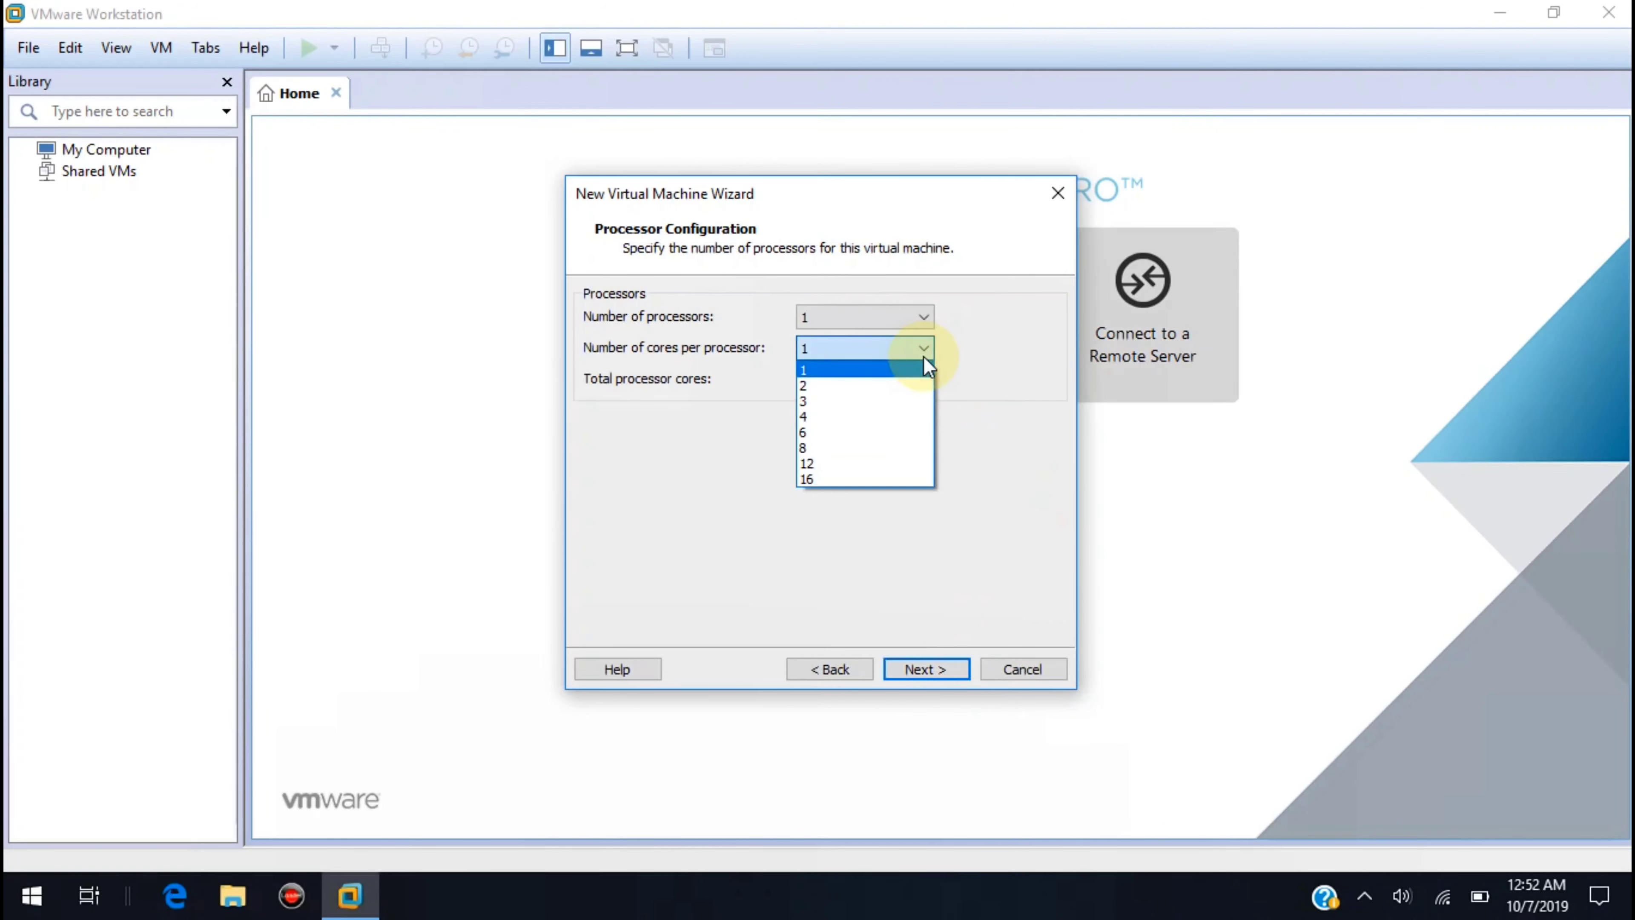
left_click(912, 386)
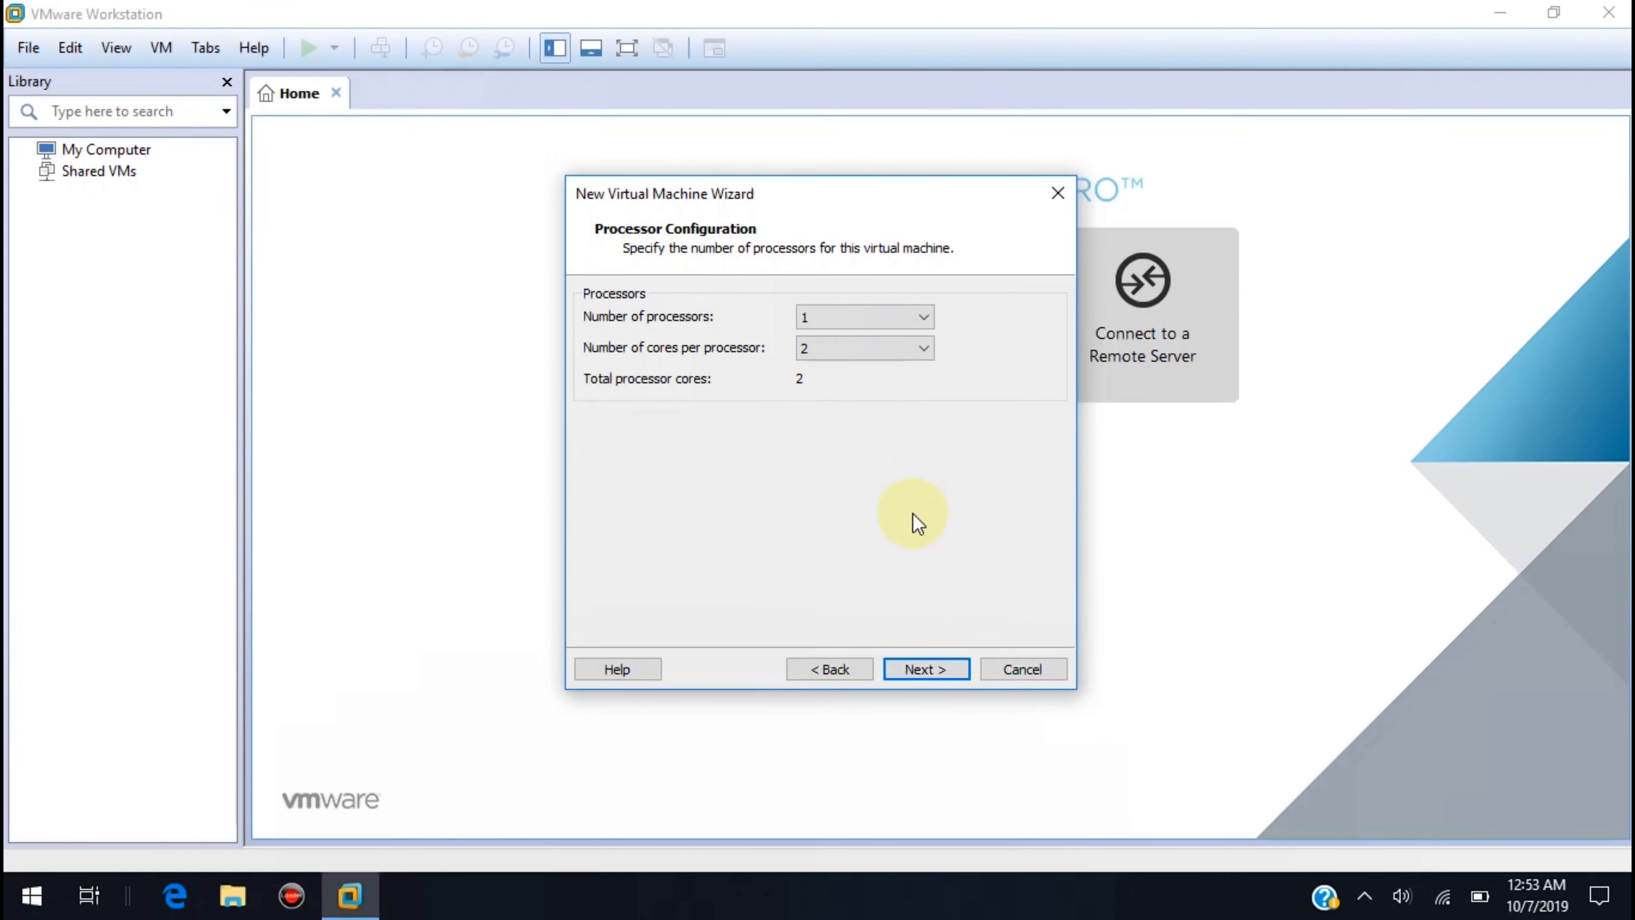
left_click(947, 665)
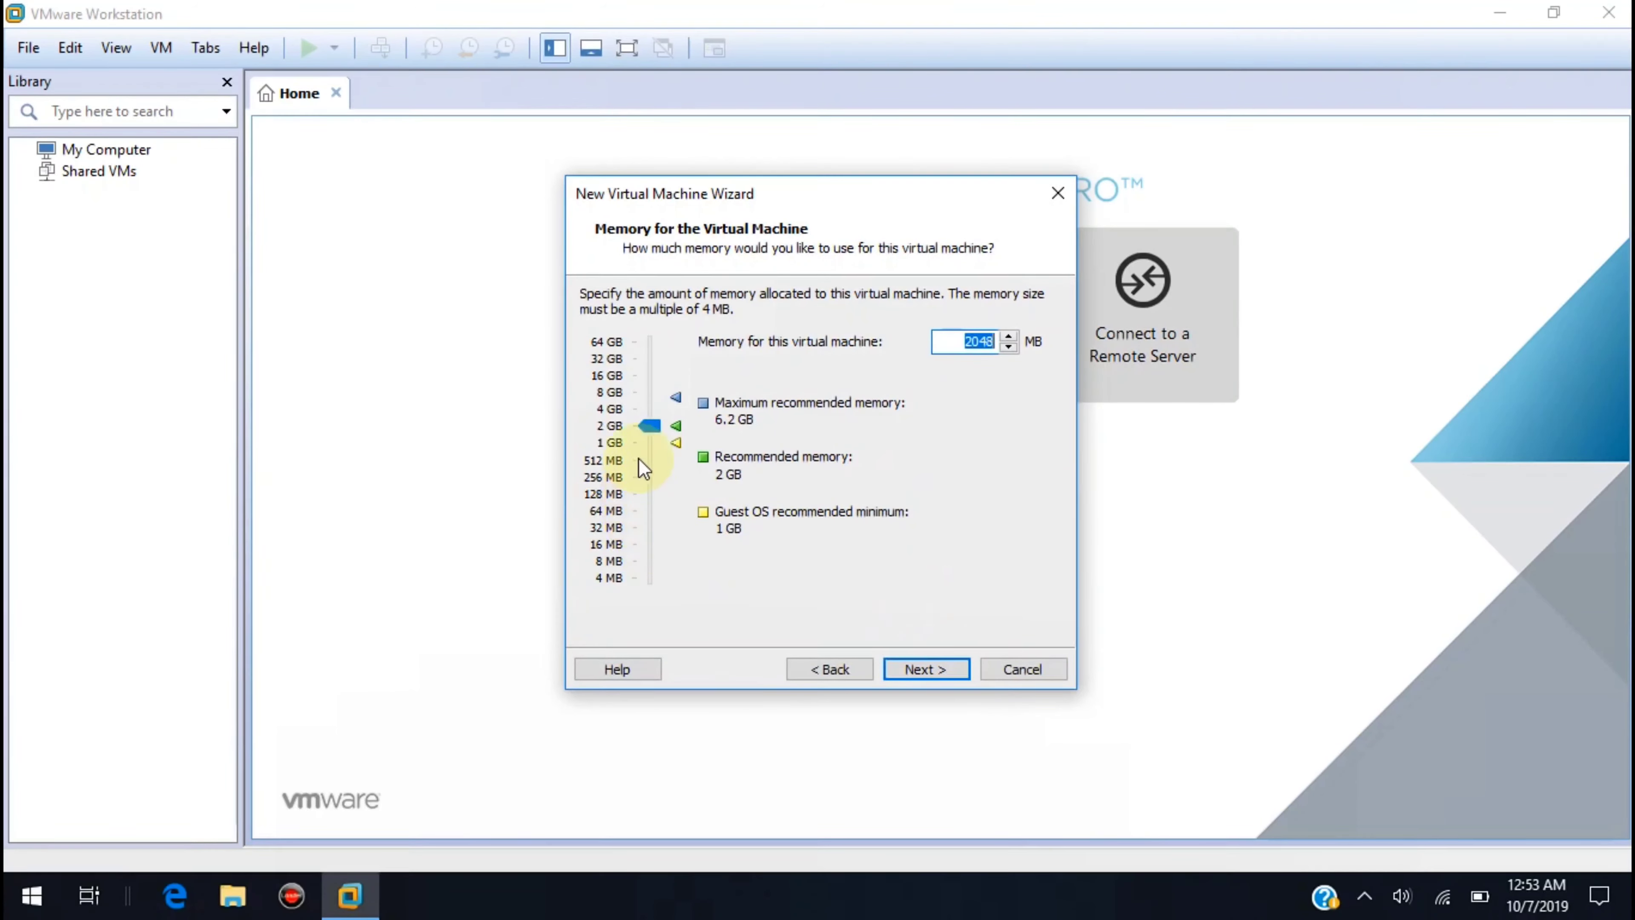
left_click(642, 409)
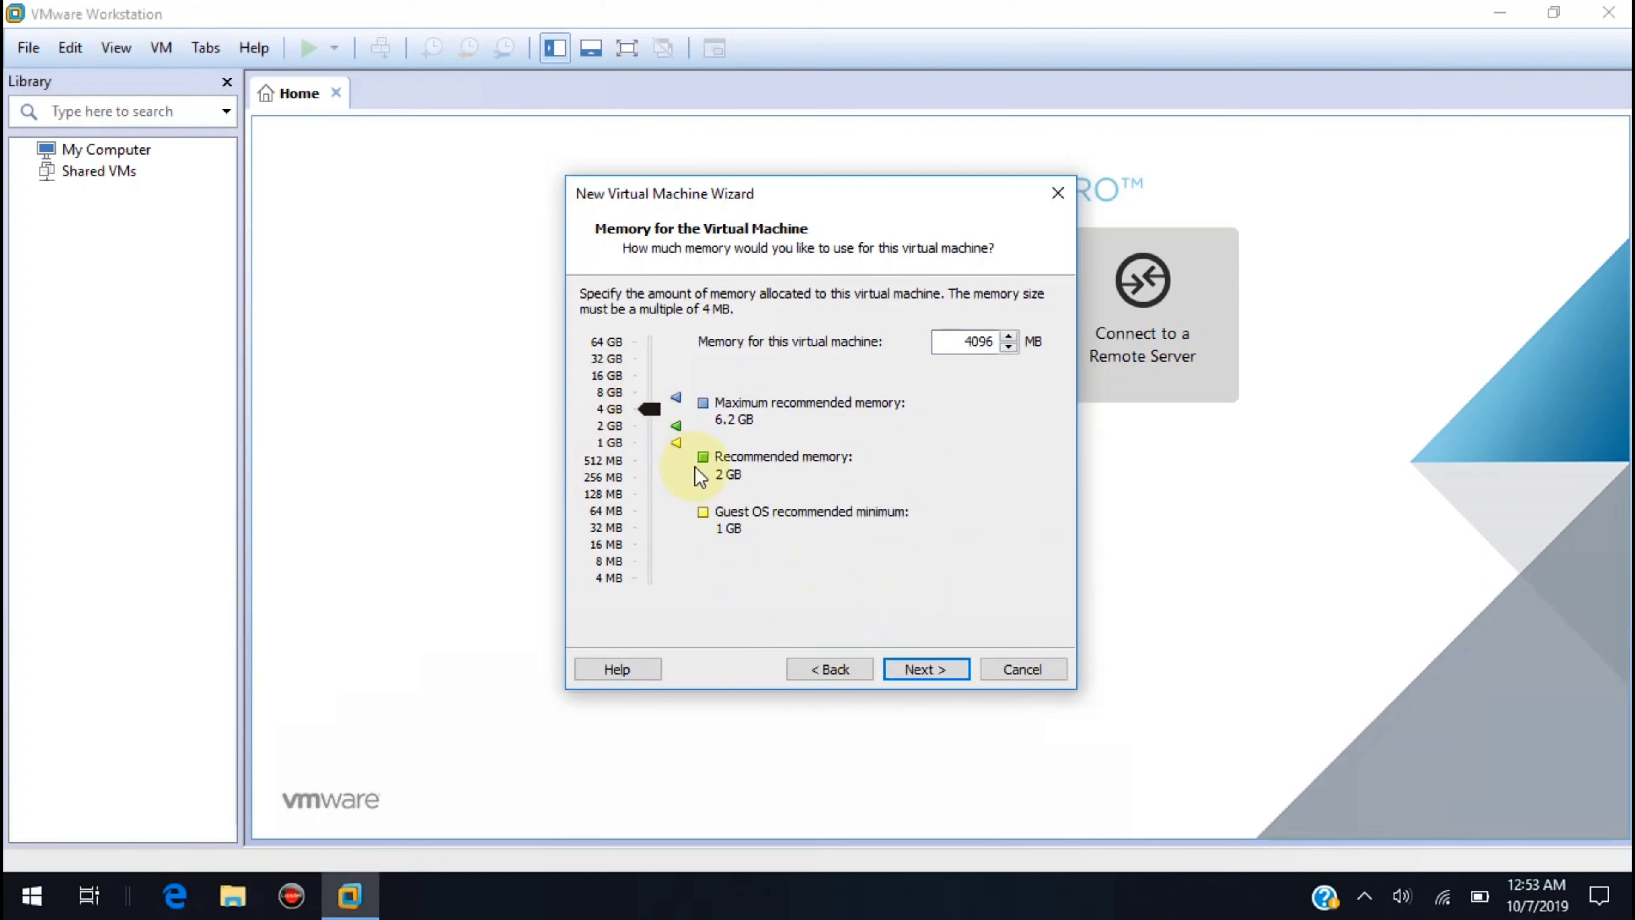
left_click(944, 668)
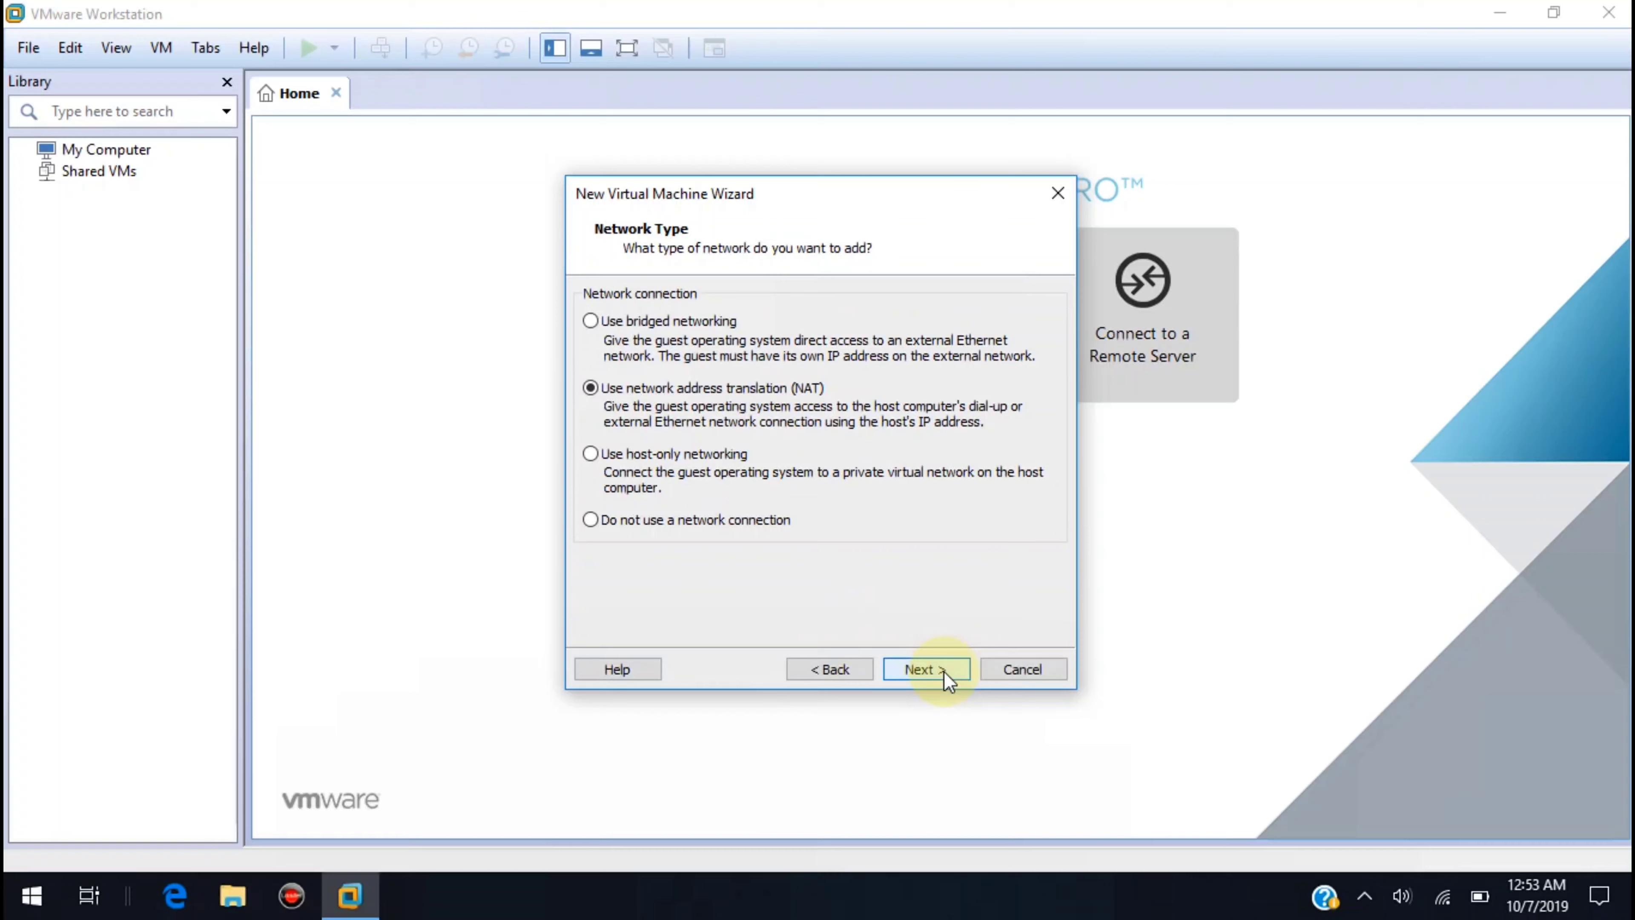
Accept NAT networking and the LSI Logic SAS controller, with a new virtual disk of type SCSI
left_click(946, 673)
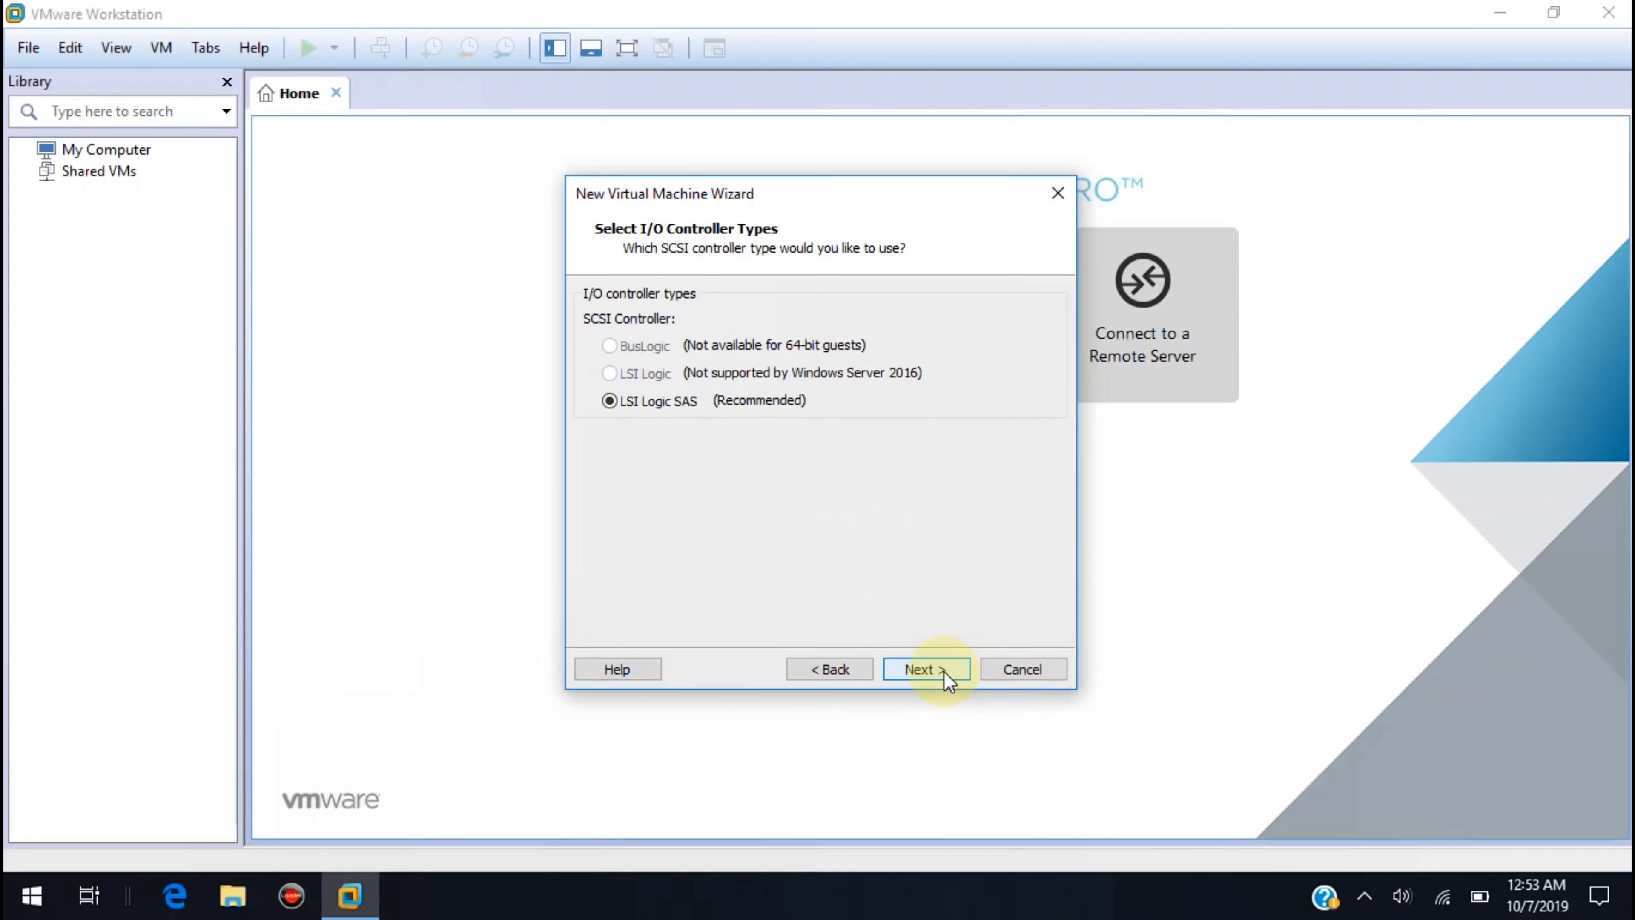
left_click(946, 673)
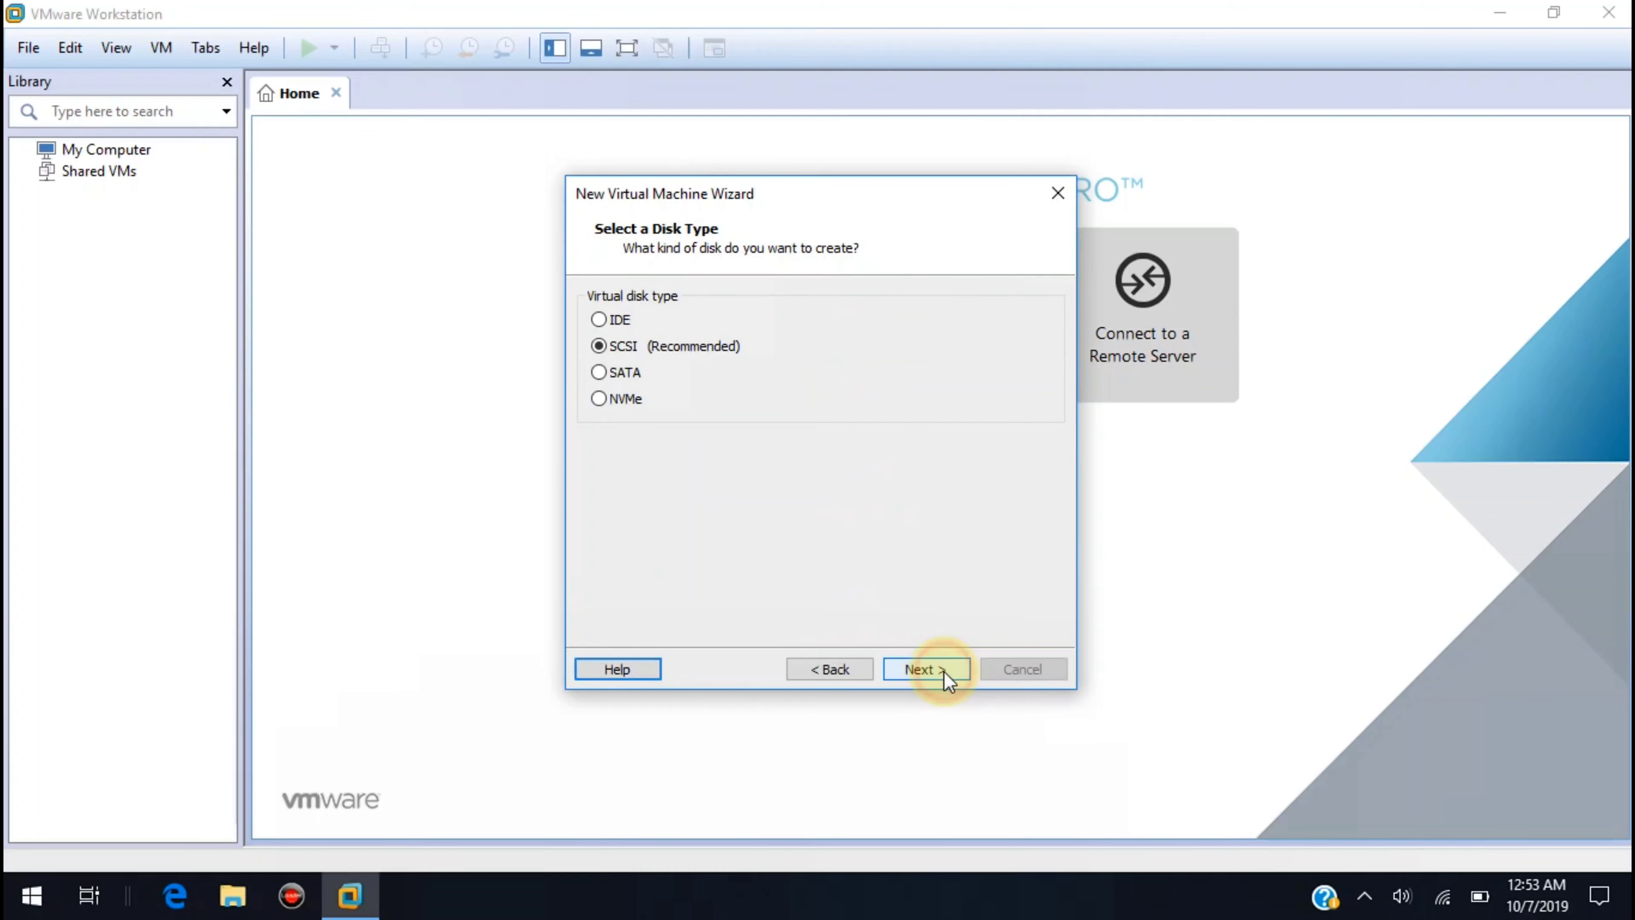
left_click(946, 673)
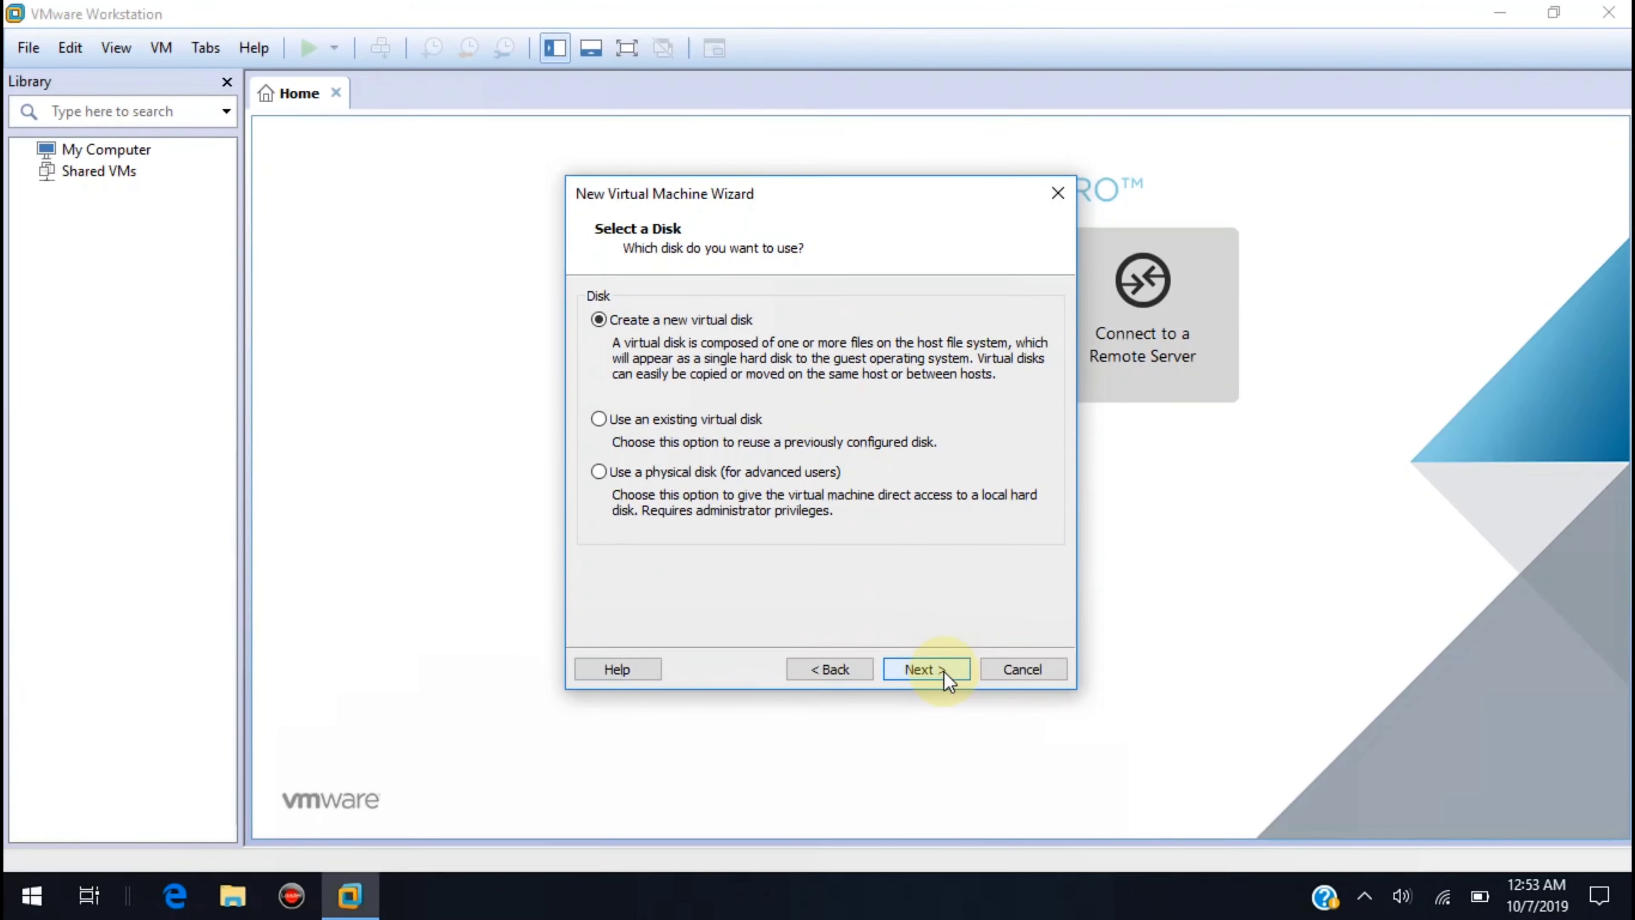
left_click(946, 673)
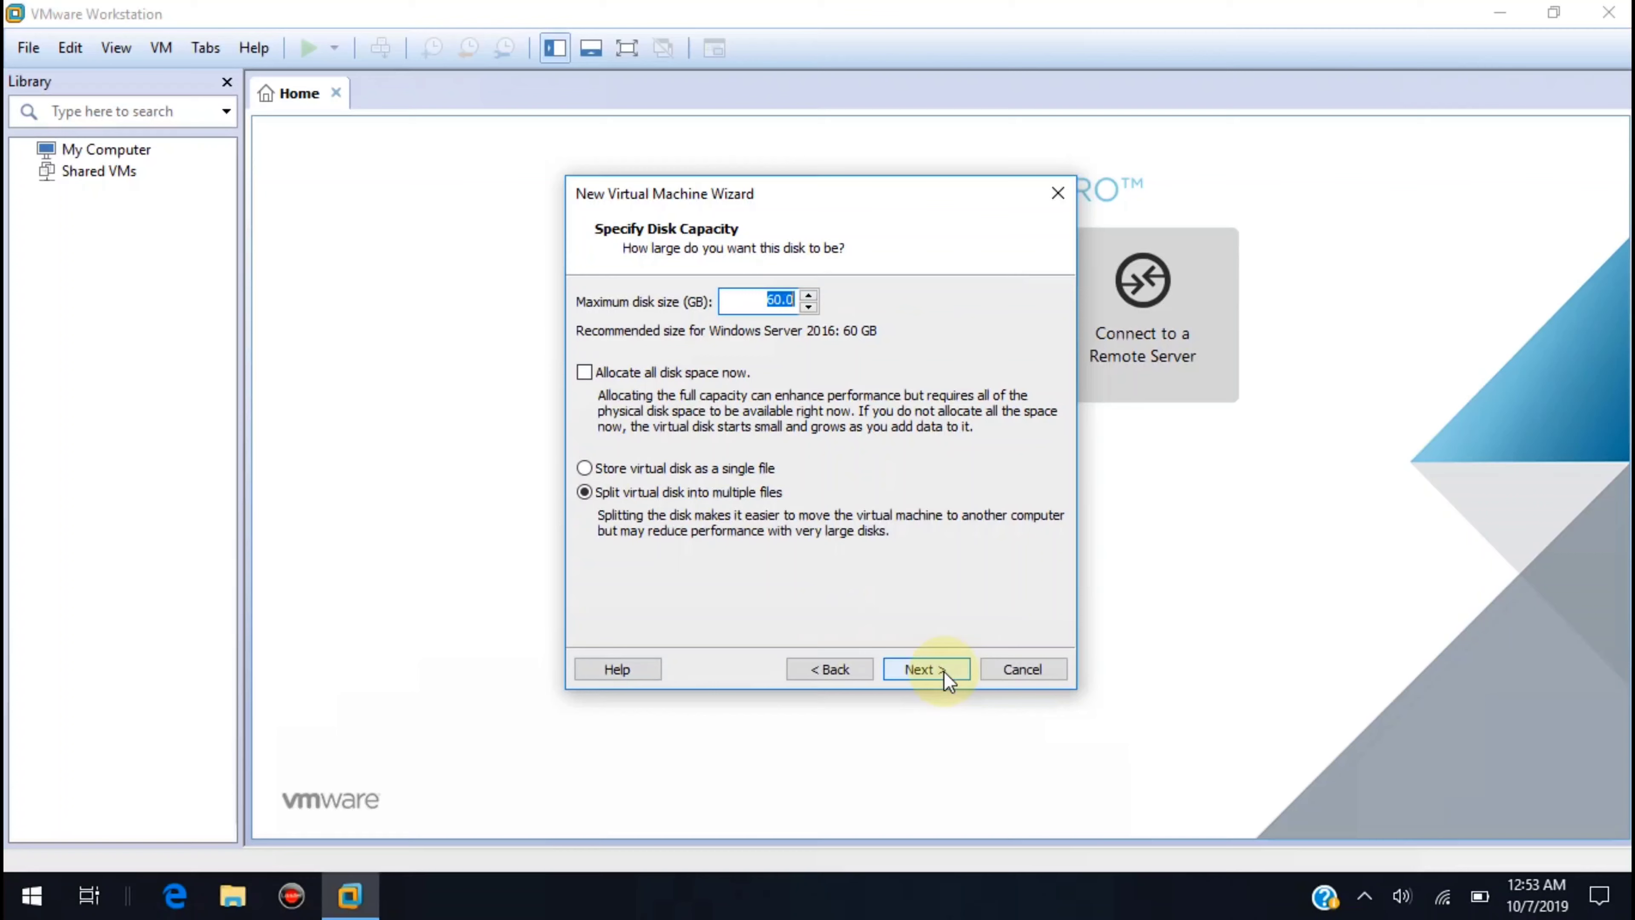
Set the maximum disk size to 100 GB, keeping the virtual disk split into multiple files
left_click(946, 673)
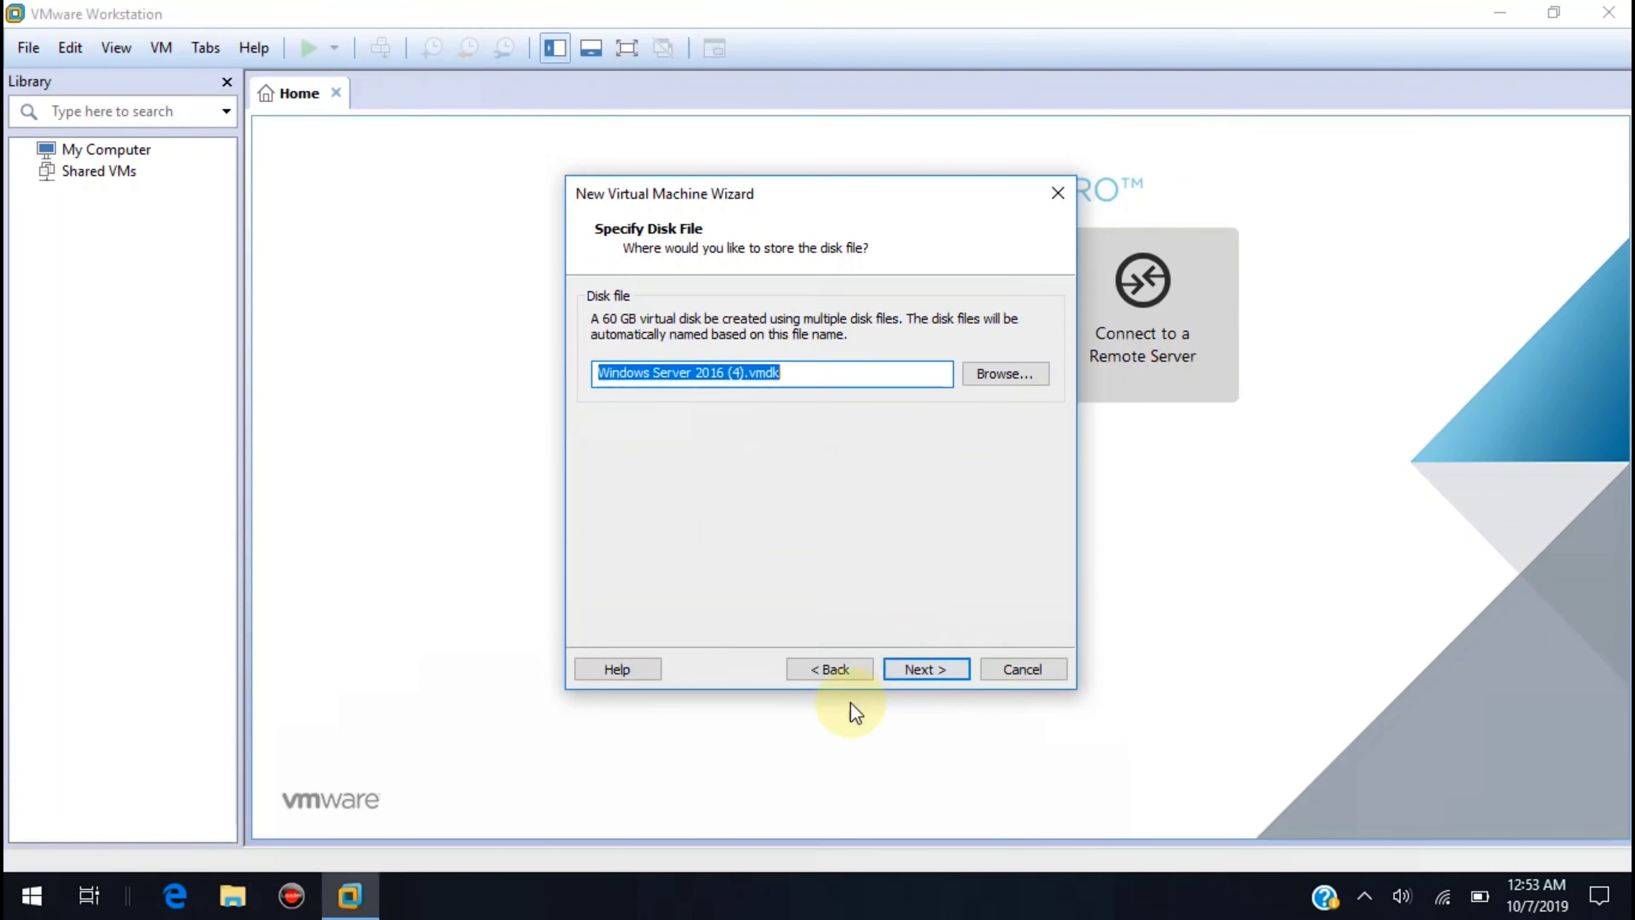
left_click(829, 673)
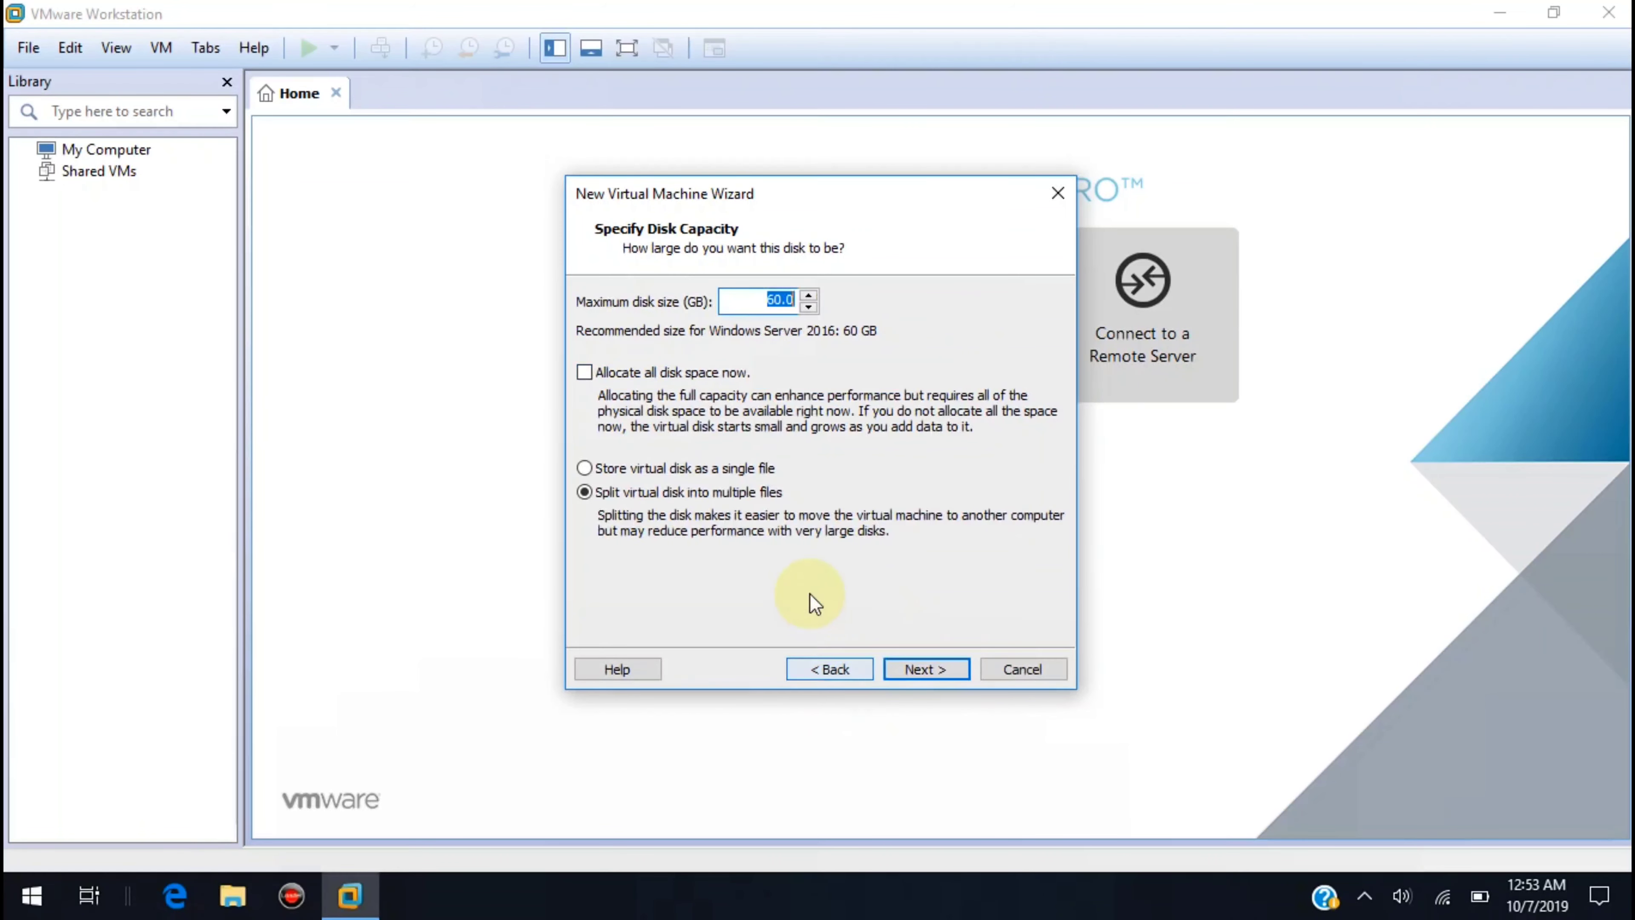
key("BackSpace")
type("100")
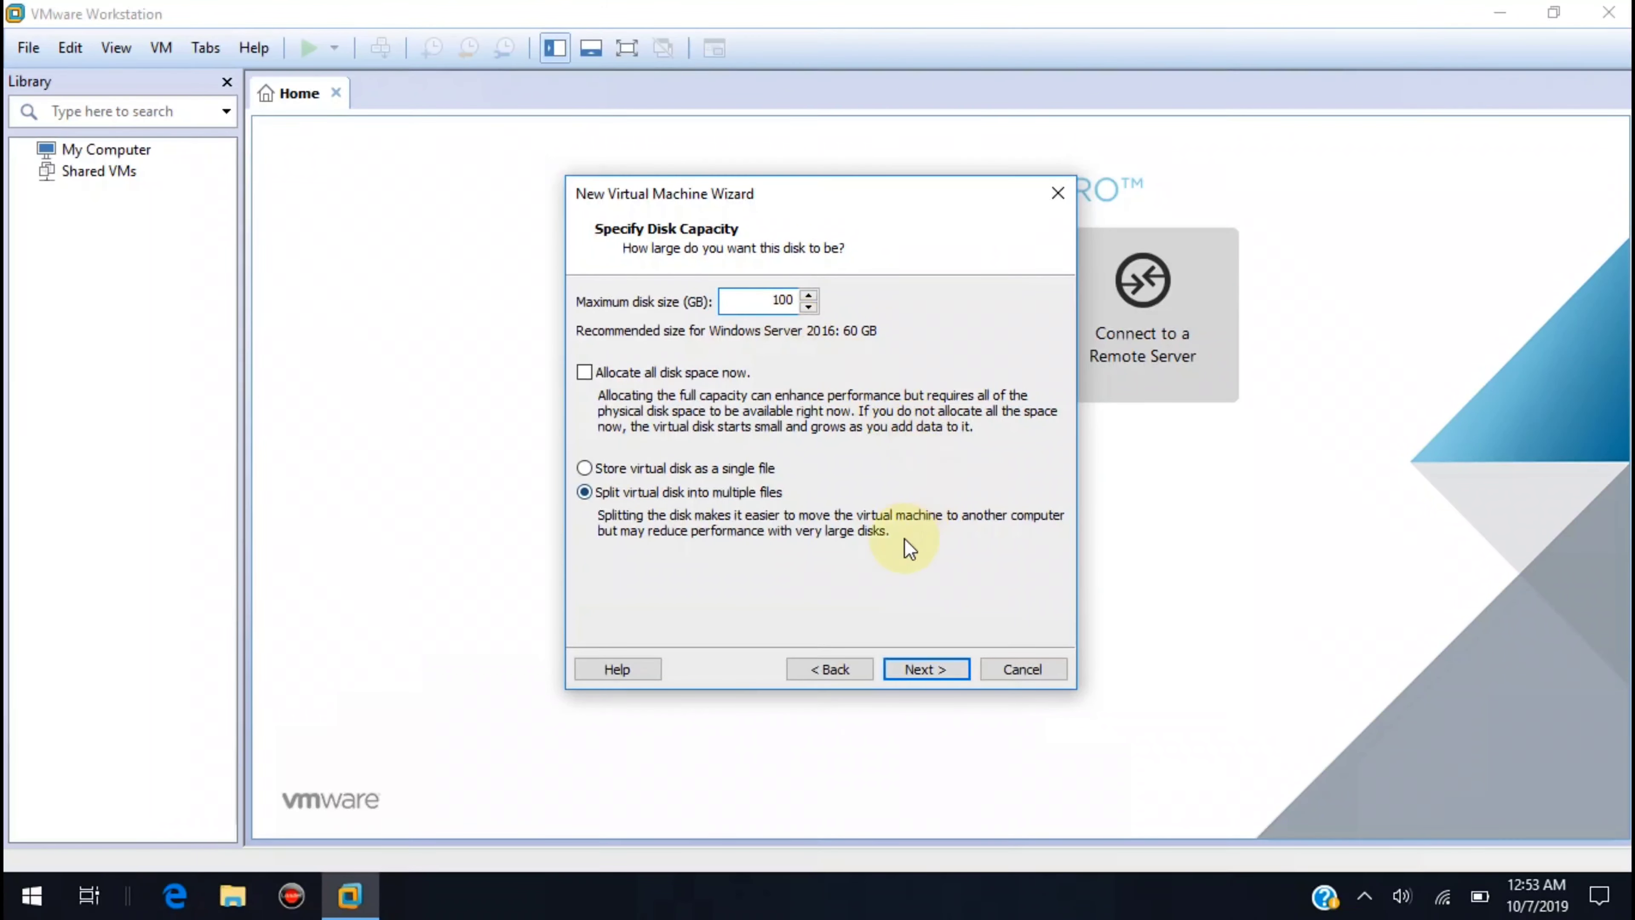
left_click(934, 673)
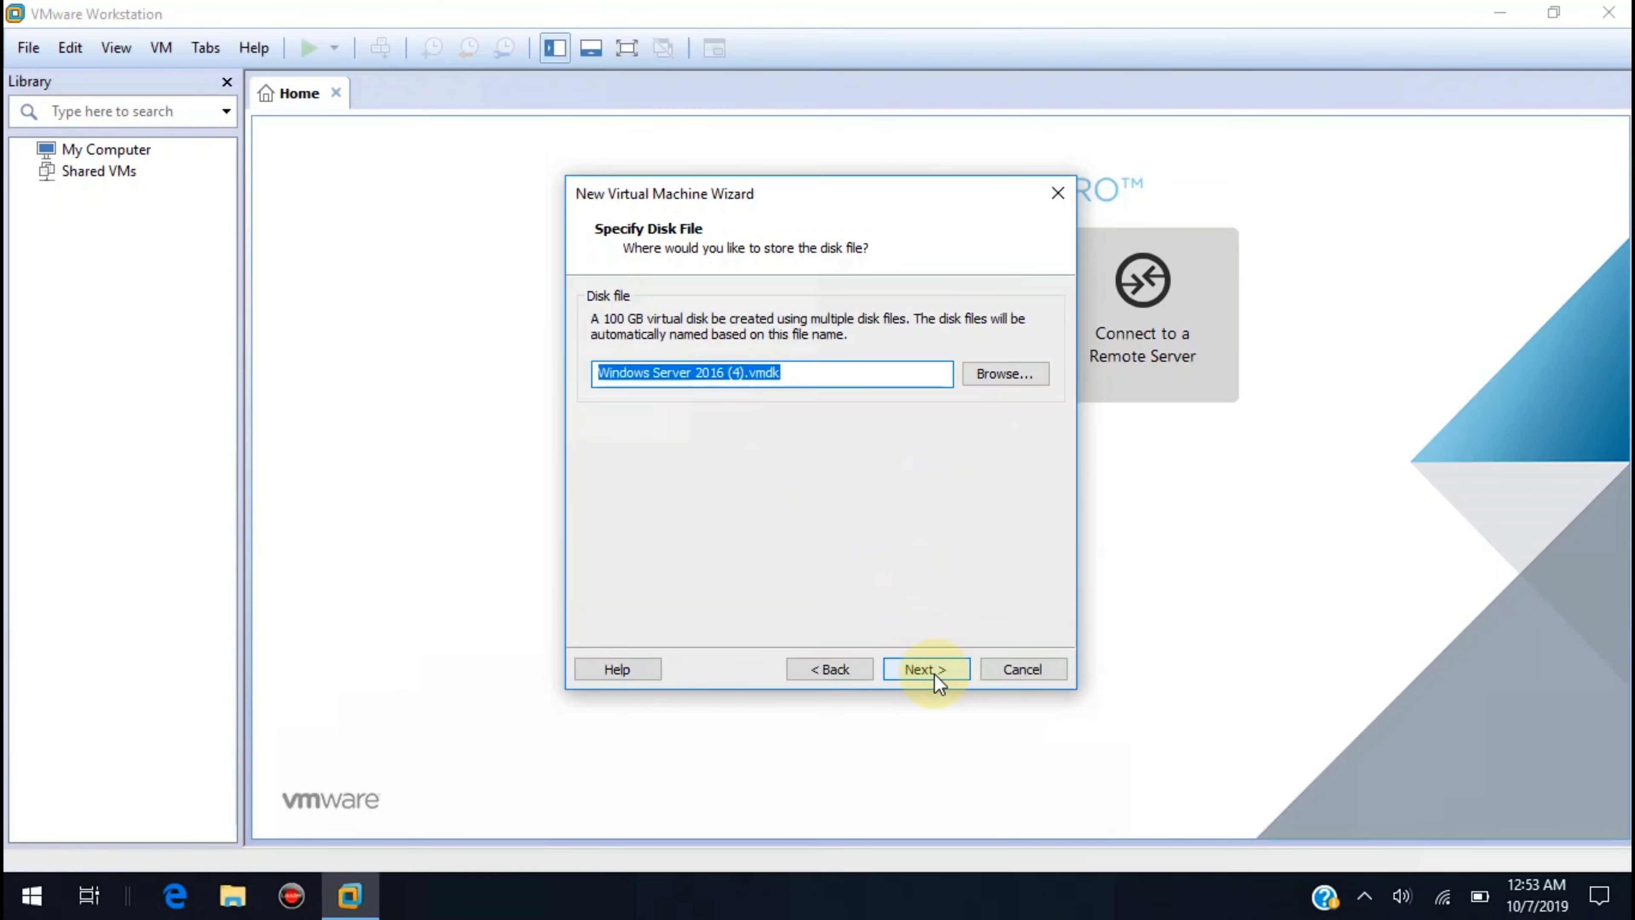
Keep the default disk file name, create the virtual machine with power-on after creation, and dismiss the removable devices hint
left_click(934, 674)
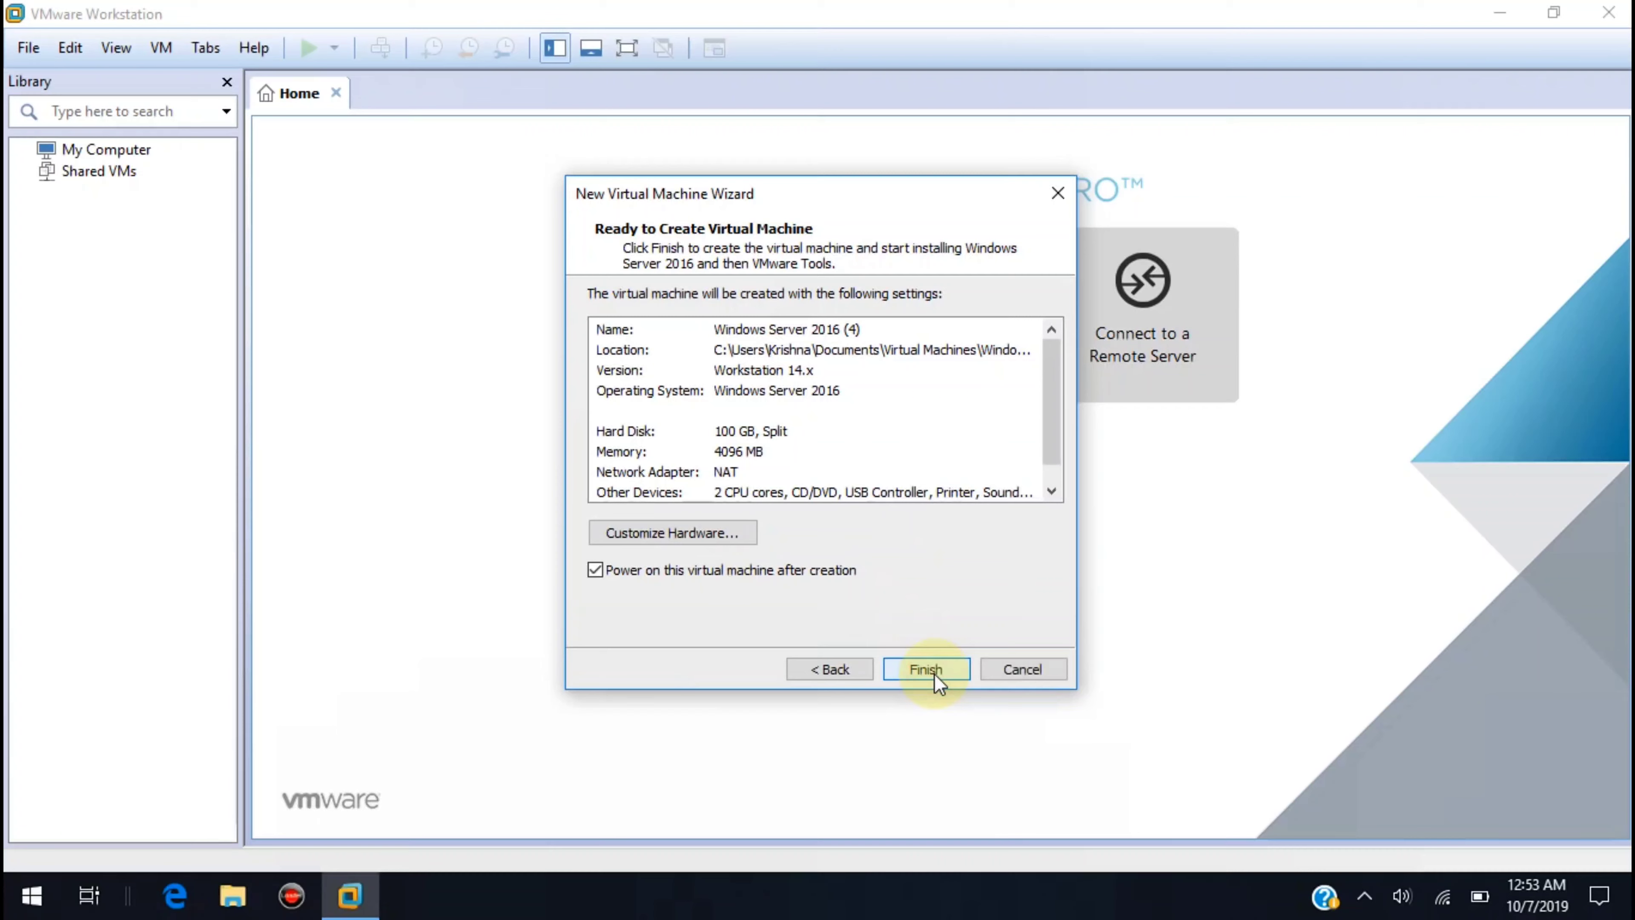
left_click(934, 673)
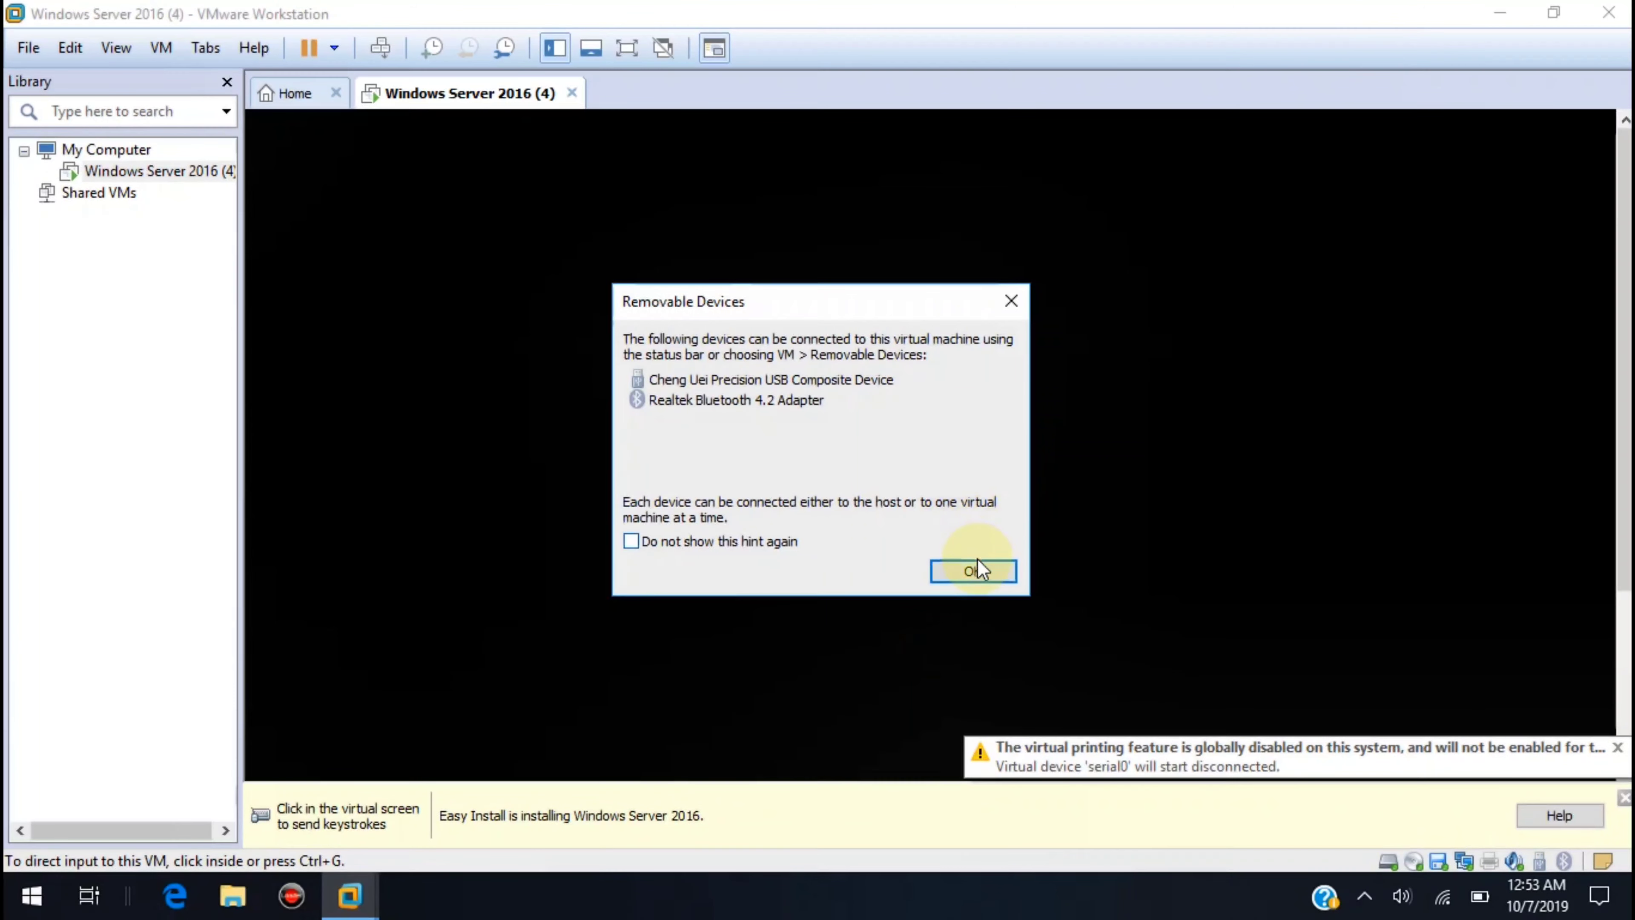
left_click(973, 570)
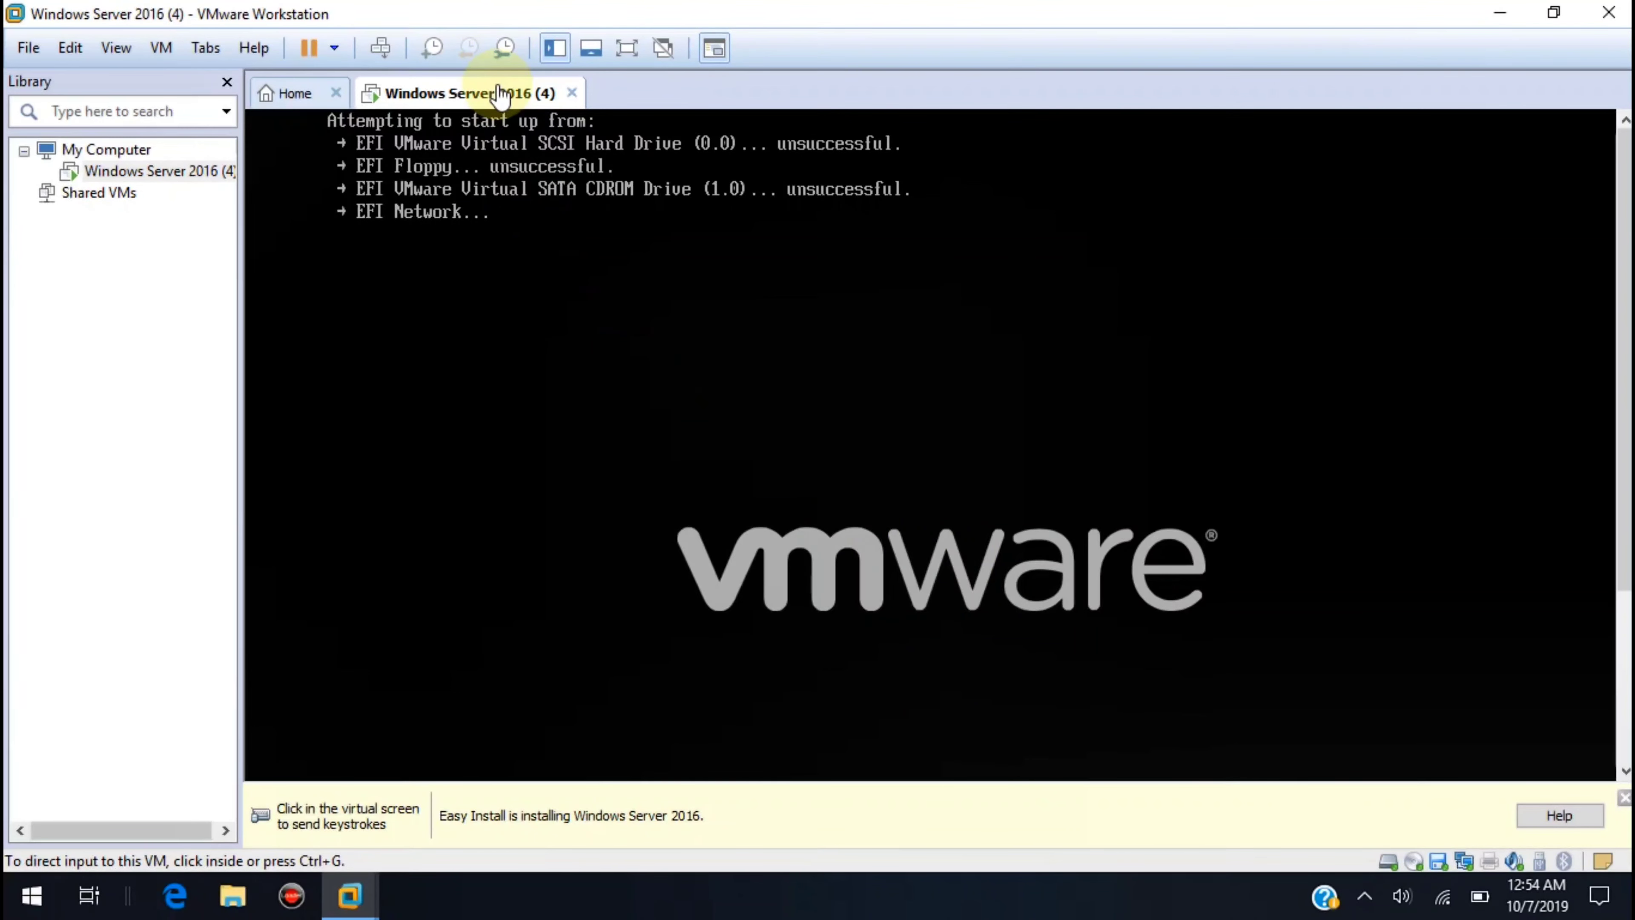
Shut down the guest operating system of the Windows Server 2016 (4) virtual machine and confirm the shutdown
right_click(501, 97)
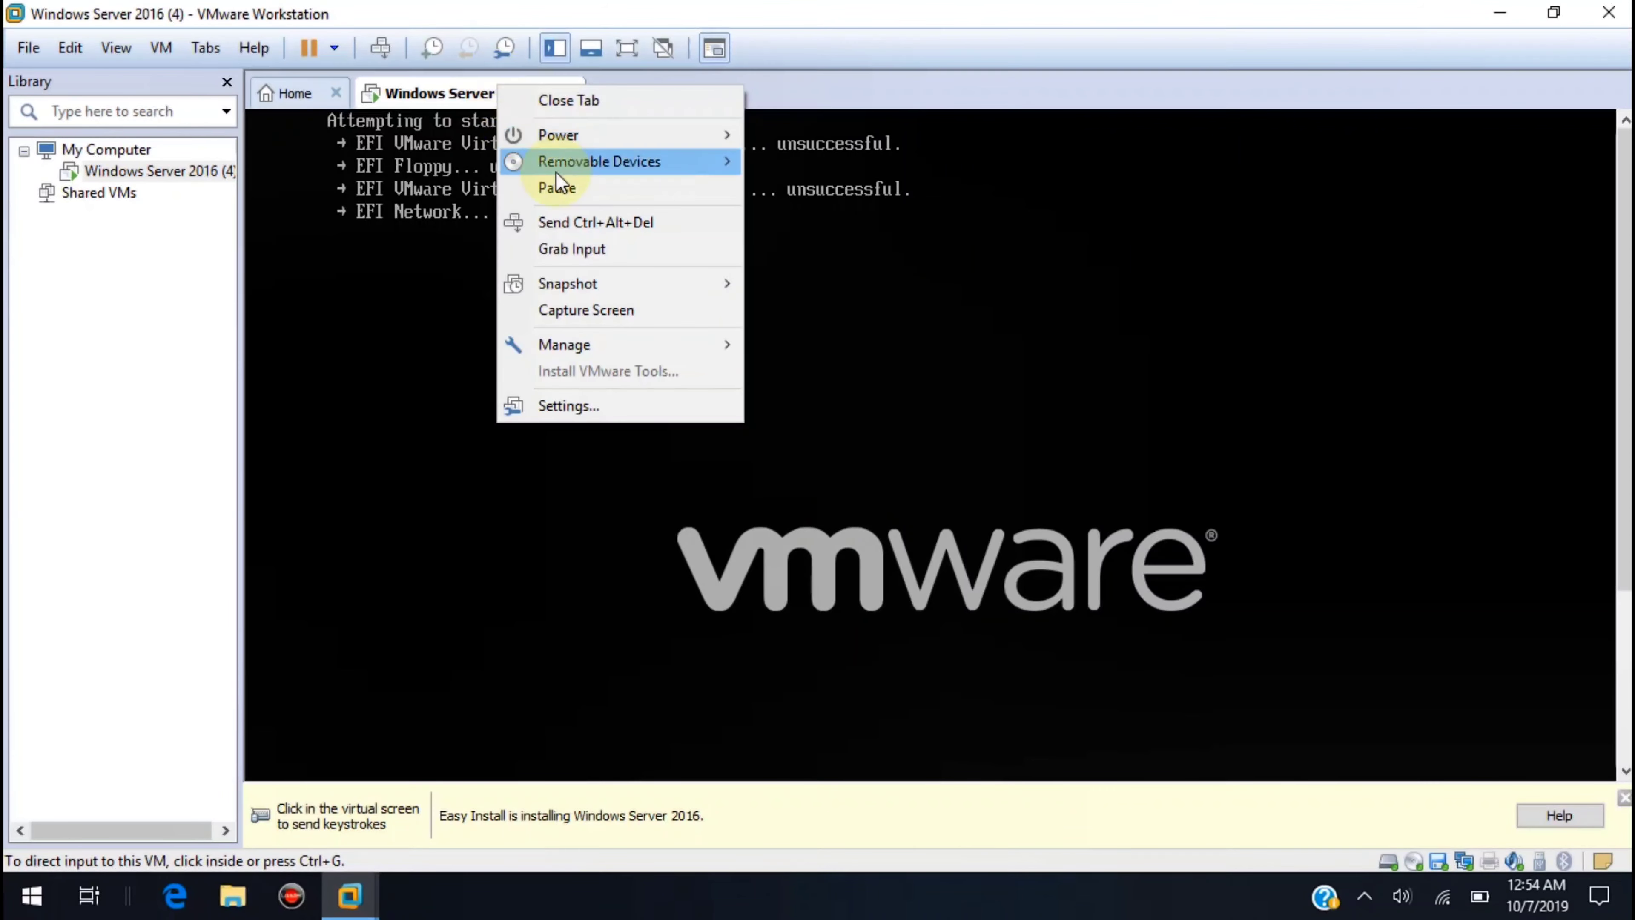
mouse_move(556, 130)
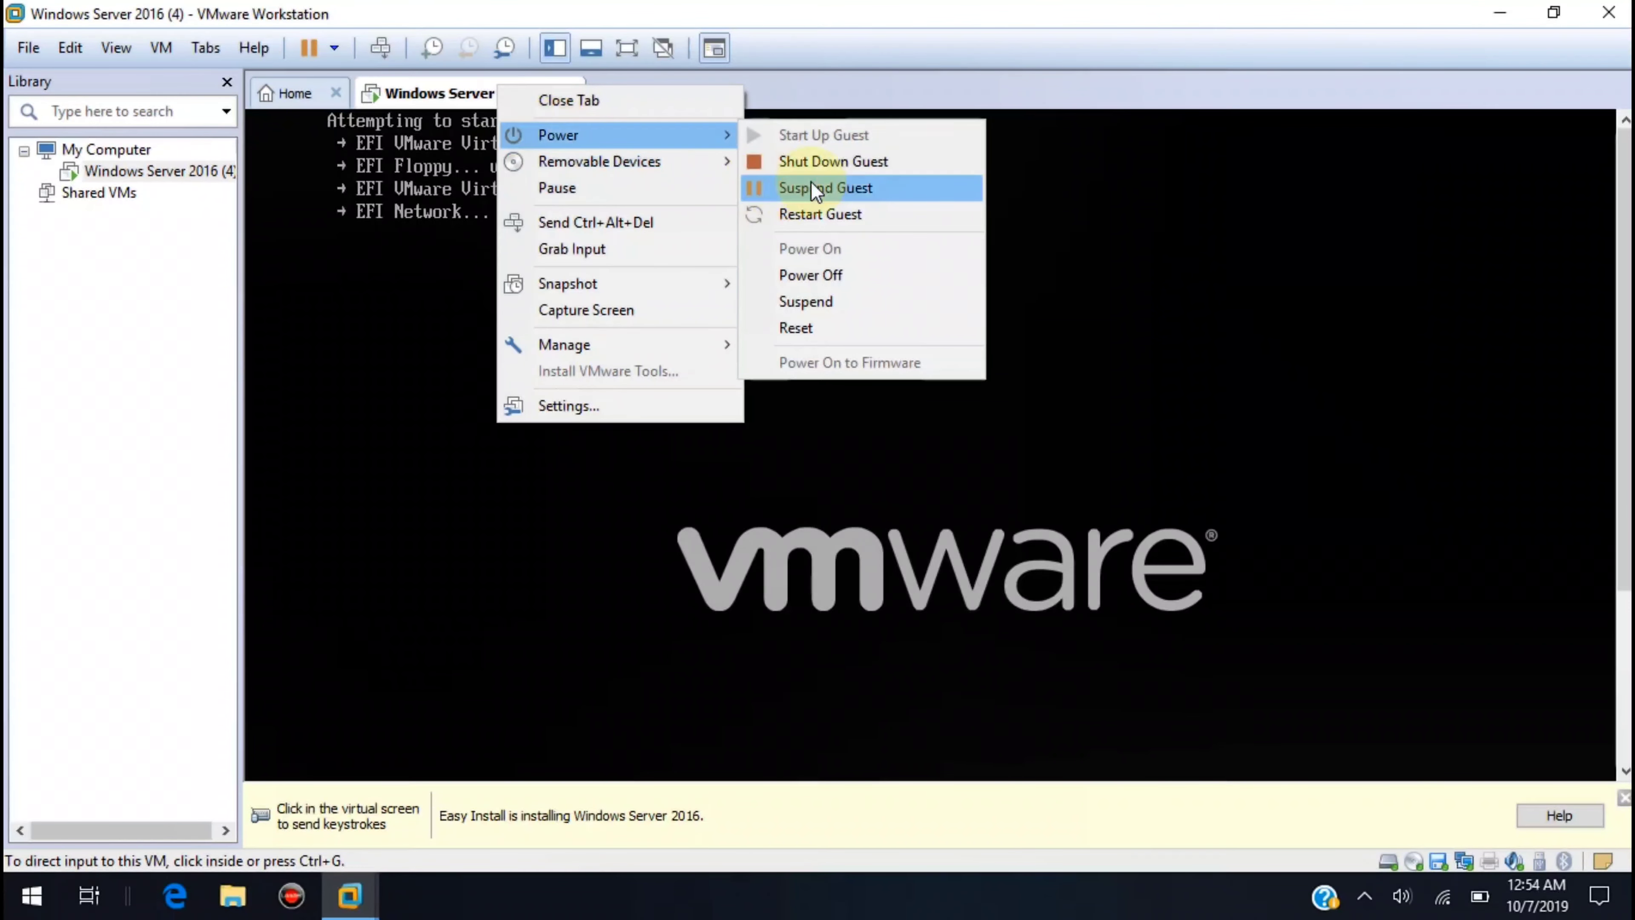
left_click(823, 166)
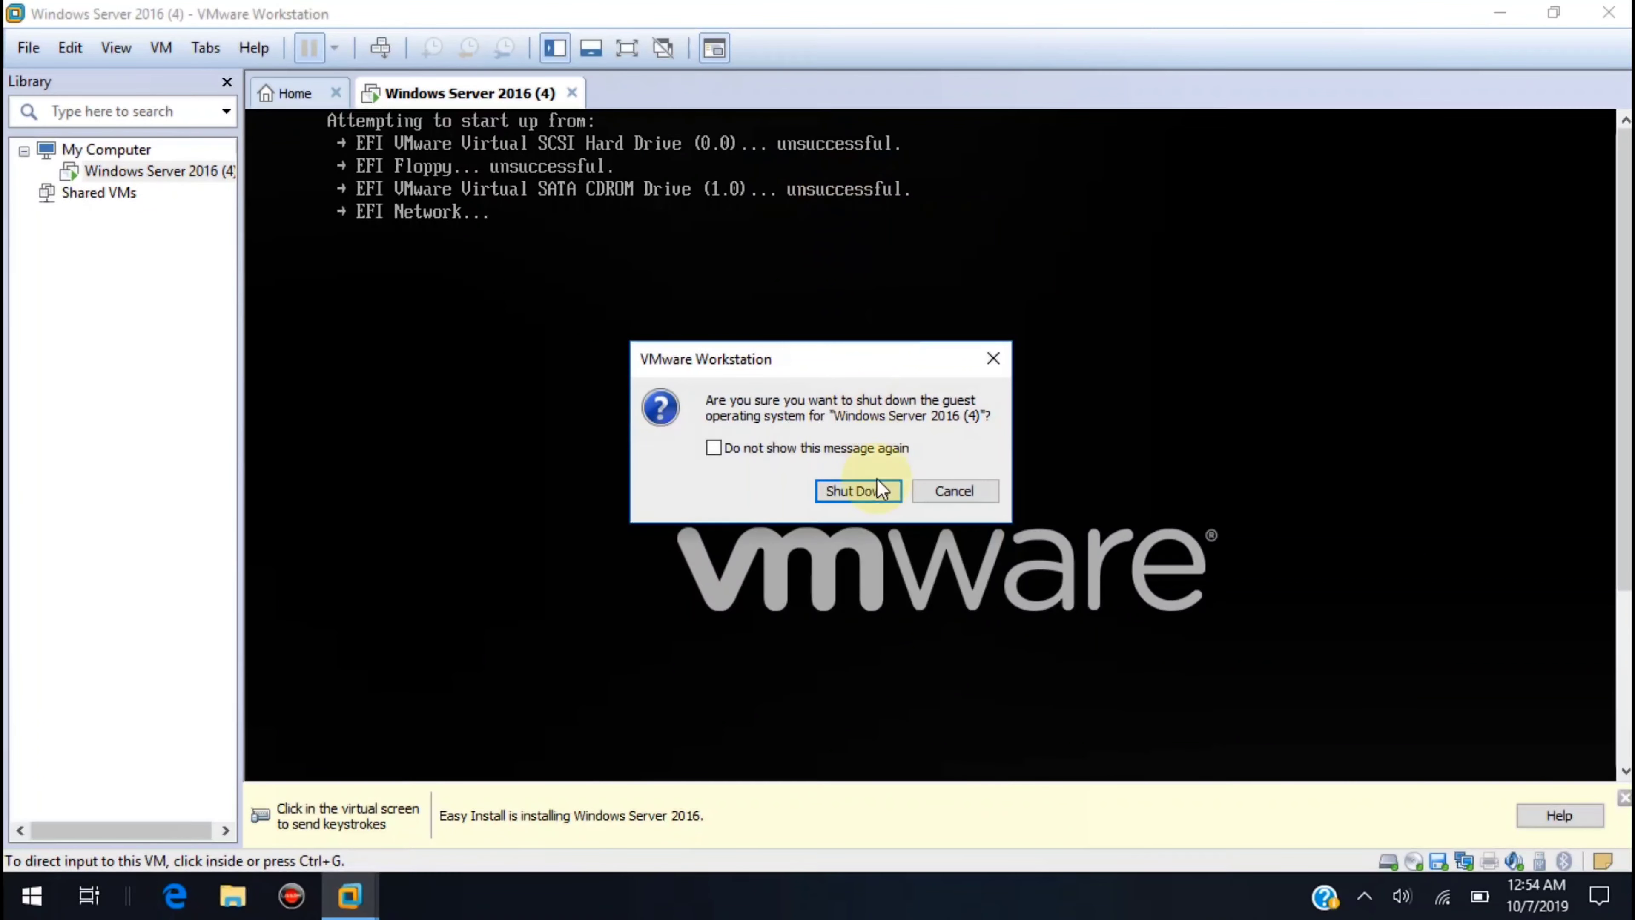
left_click(858, 491)
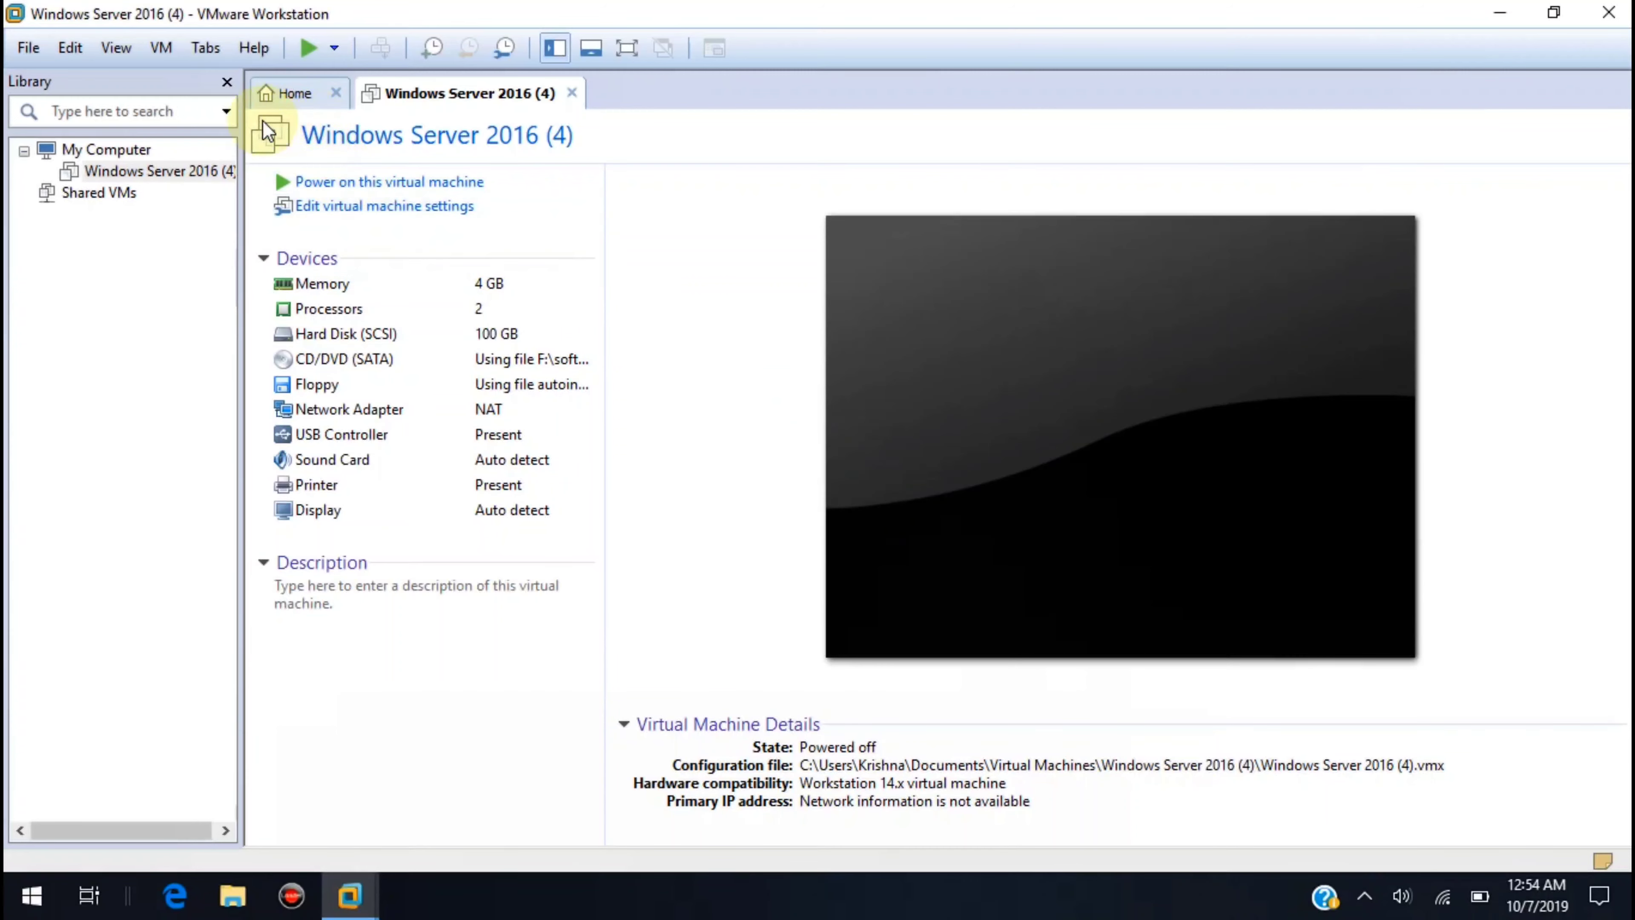
Change the virtual machine's firmware type to BIOS in its advanced options and save the settings
left_click(73, 51)
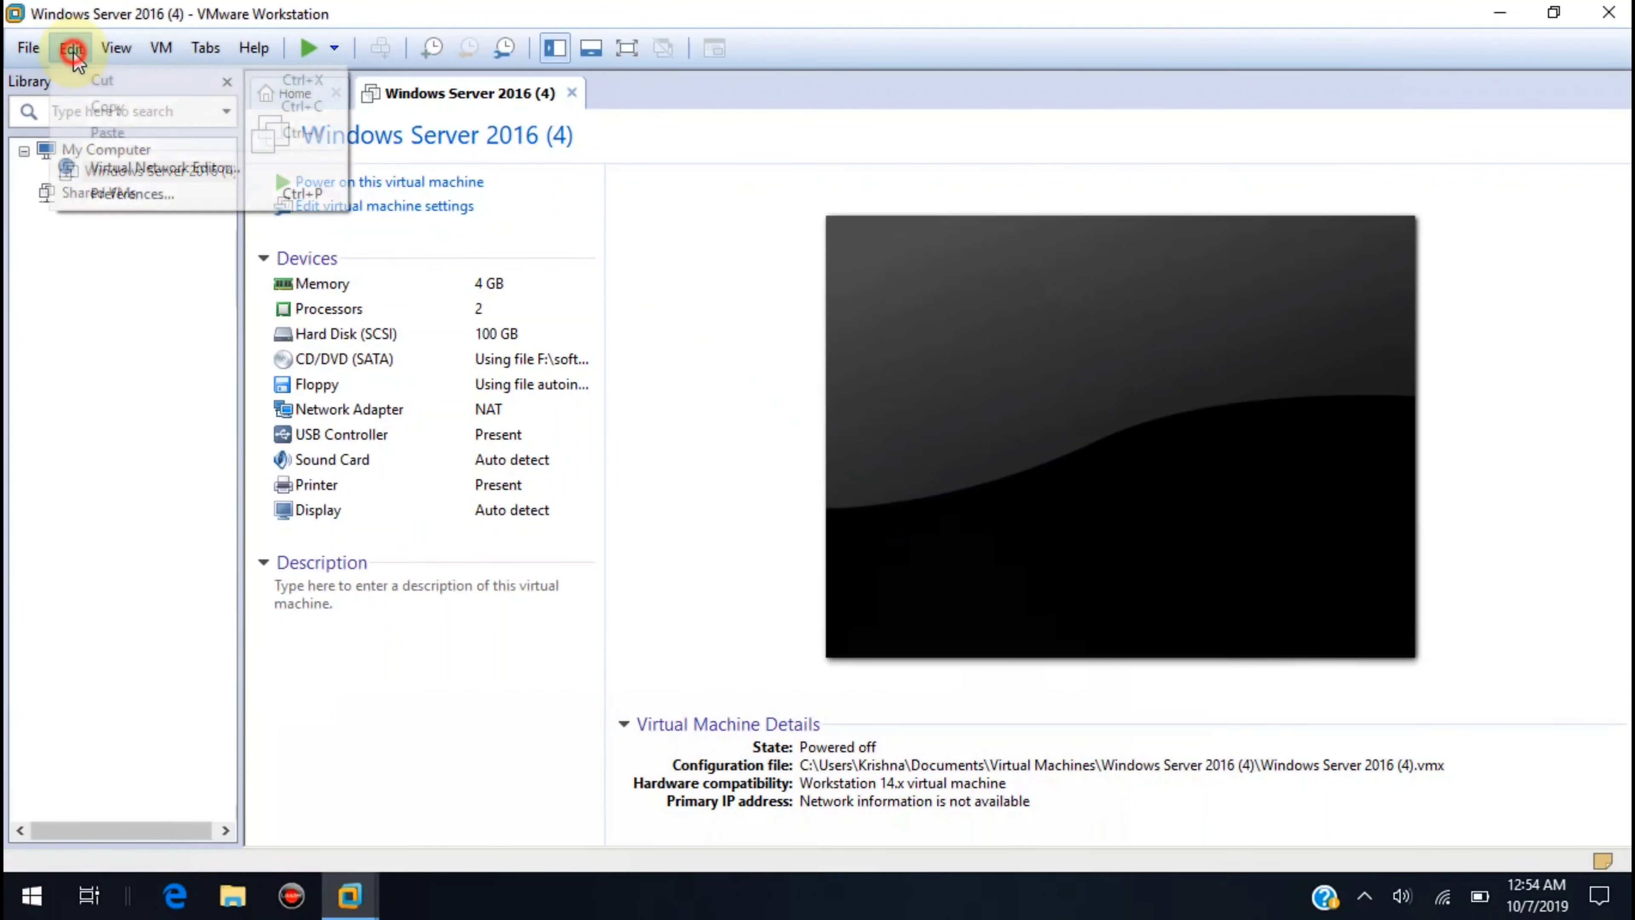
left_click(71, 48)
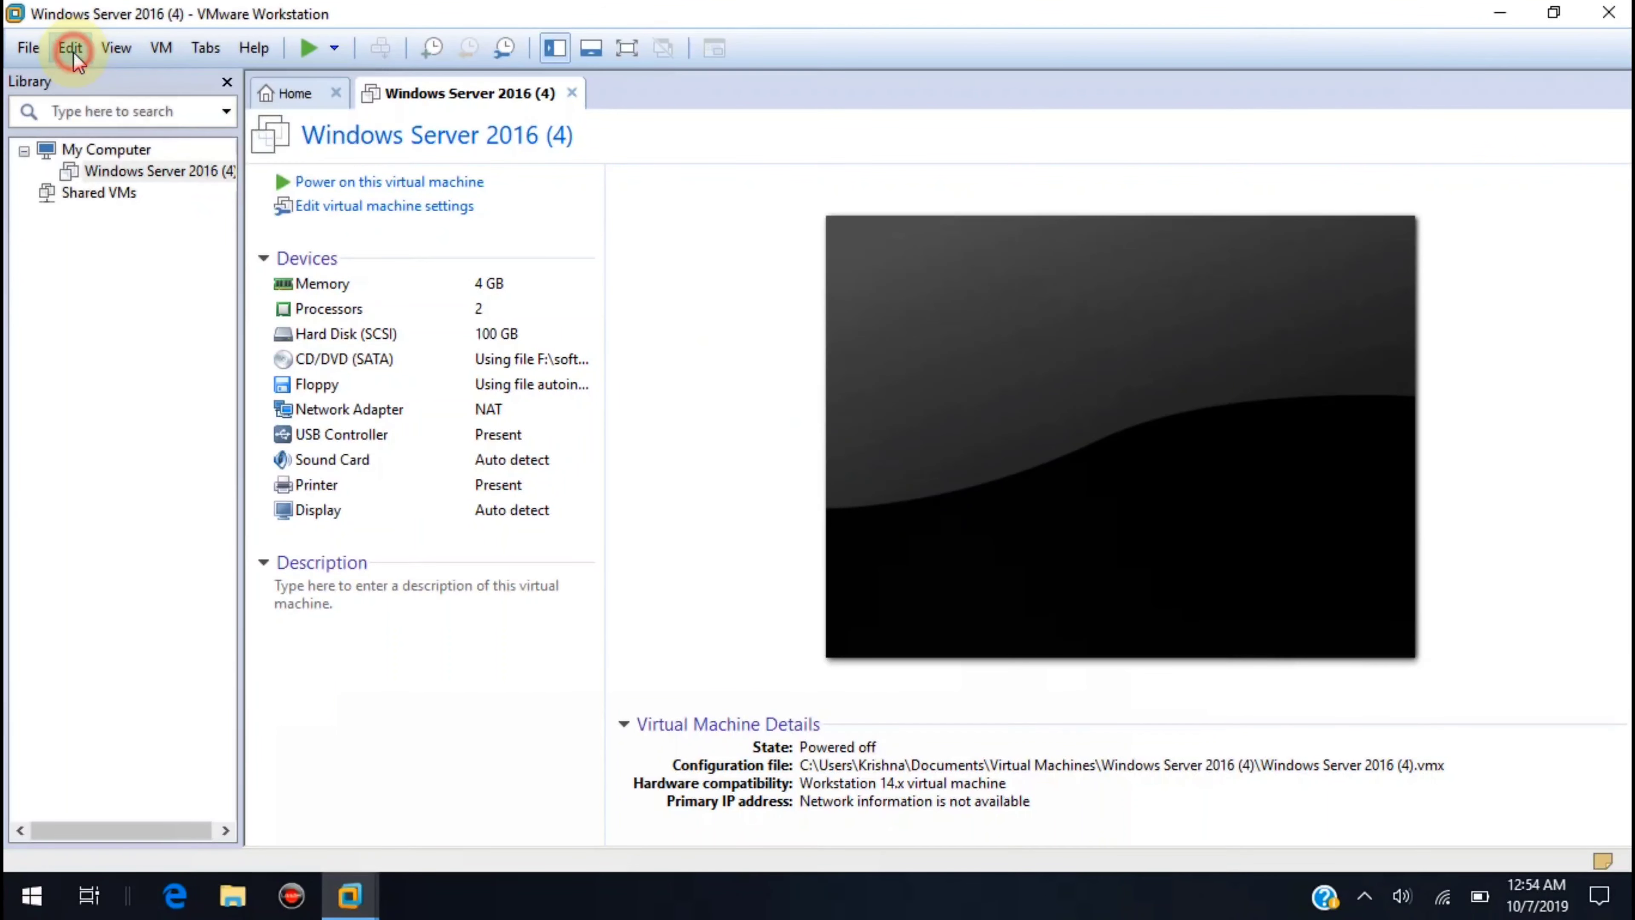
left_click(360, 205)
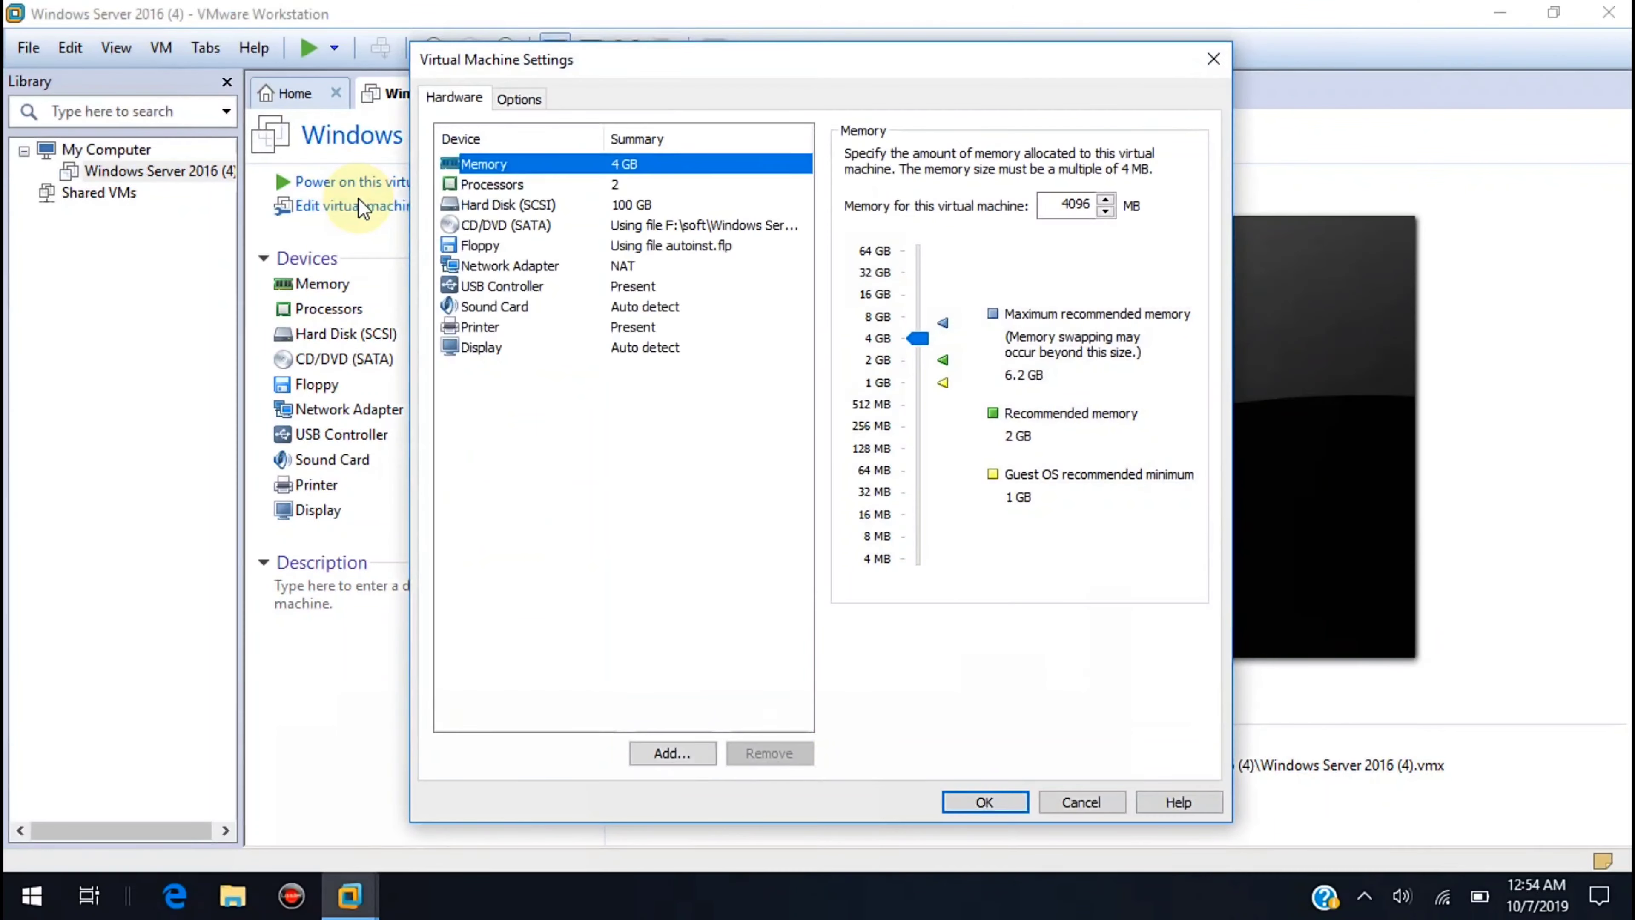
left_click(511, 108)
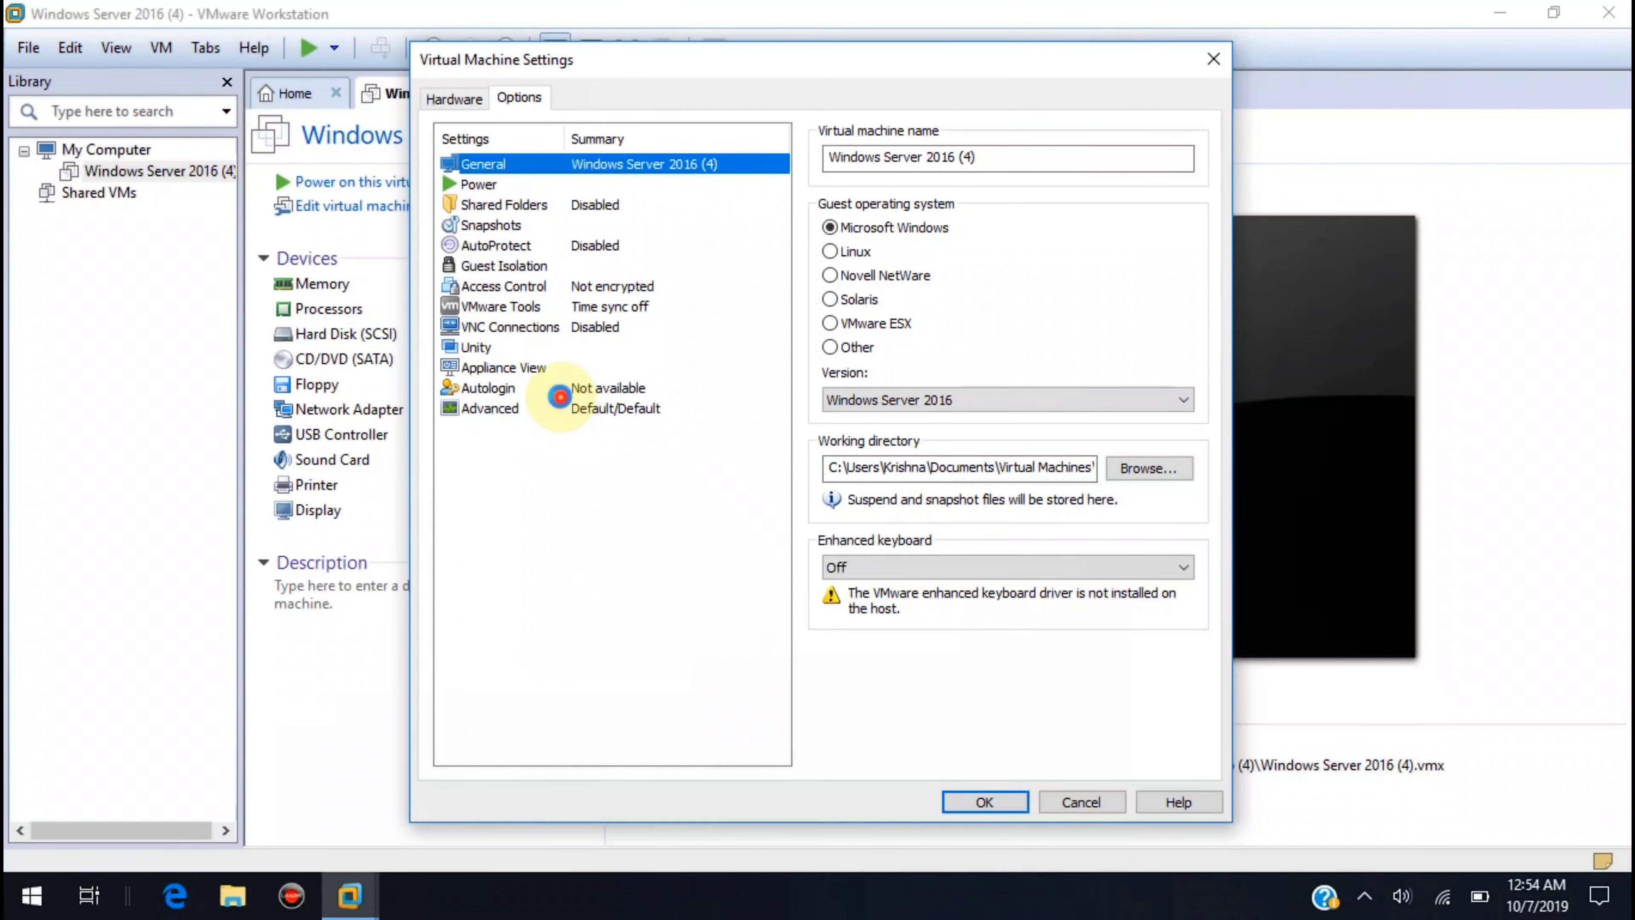
left_click(555, 388)
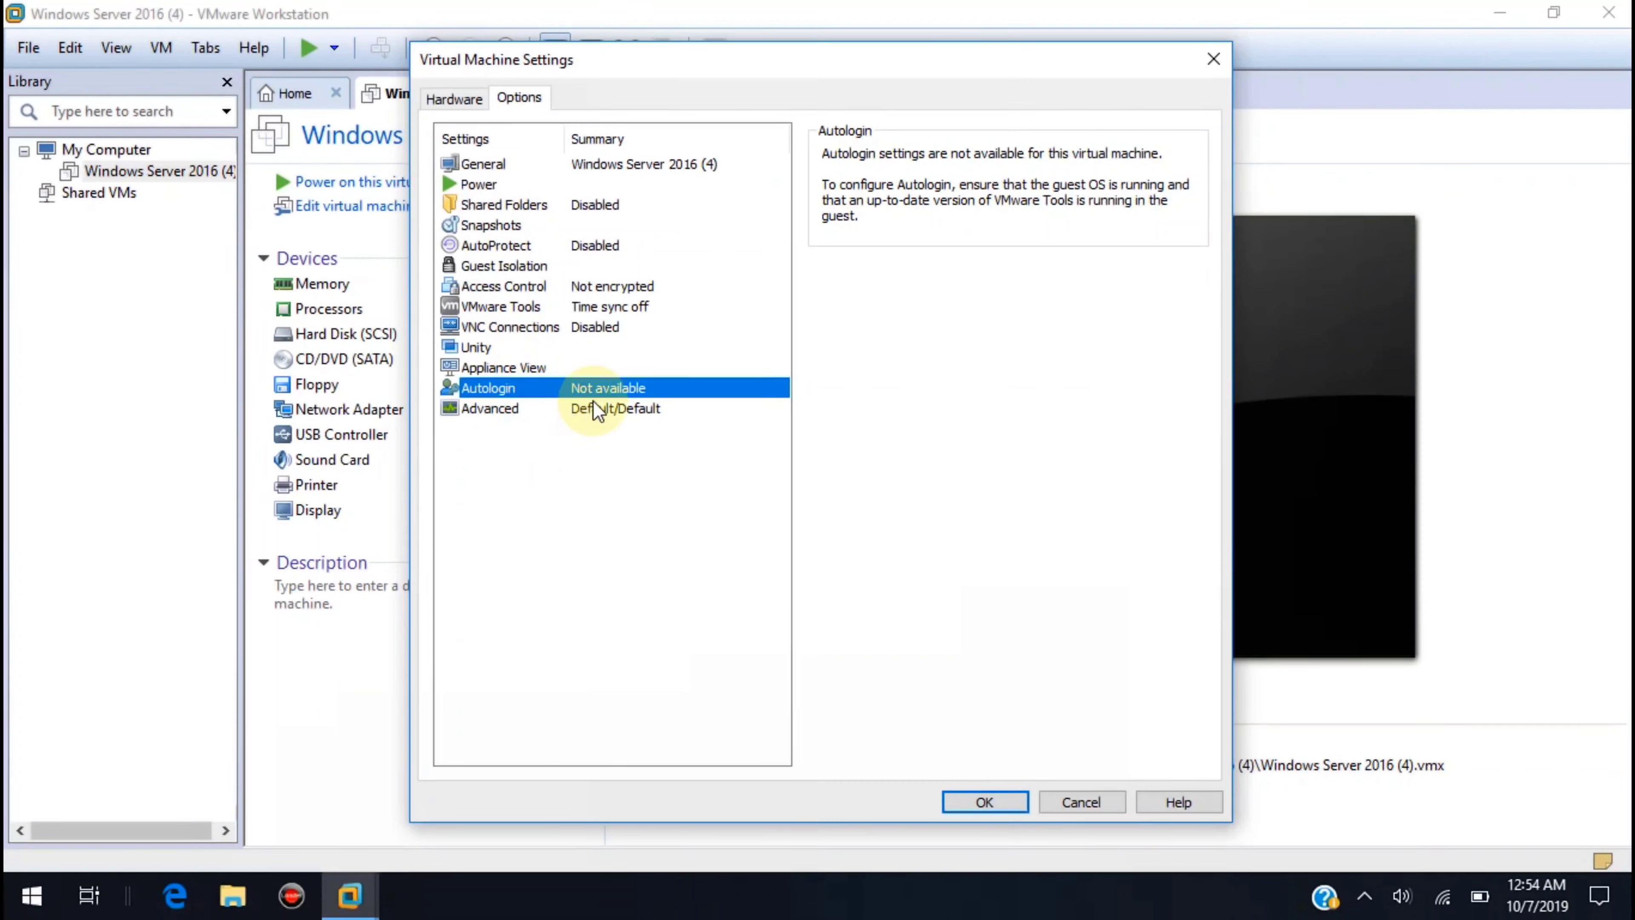
left_click(584, 411)
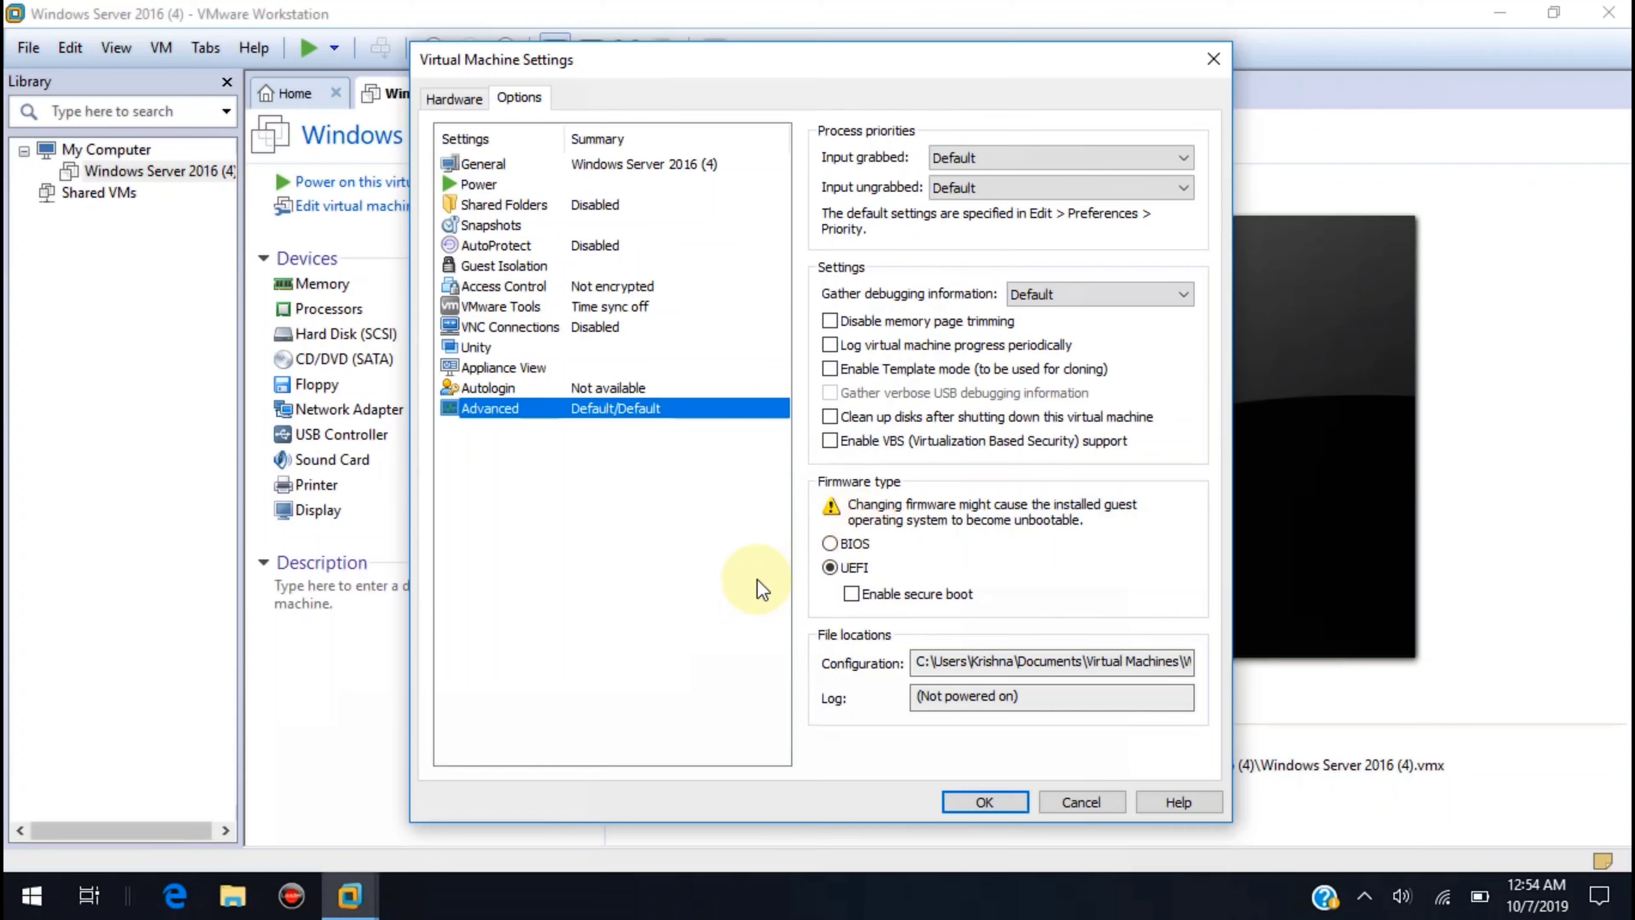
left_click(830, 541)
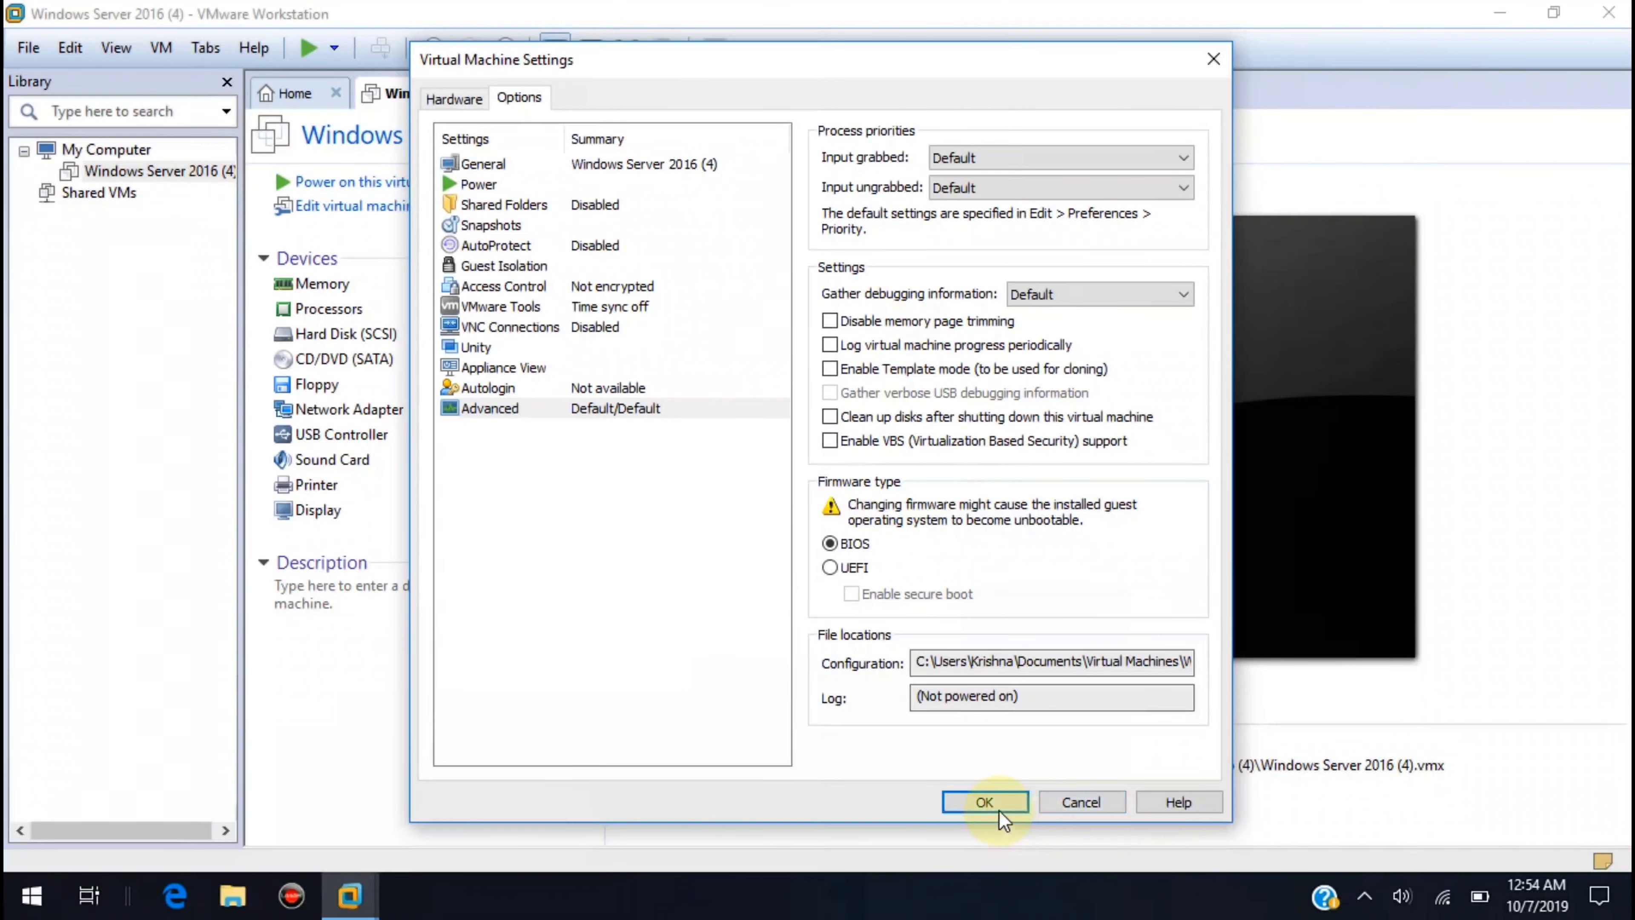
left_click(985, 802)
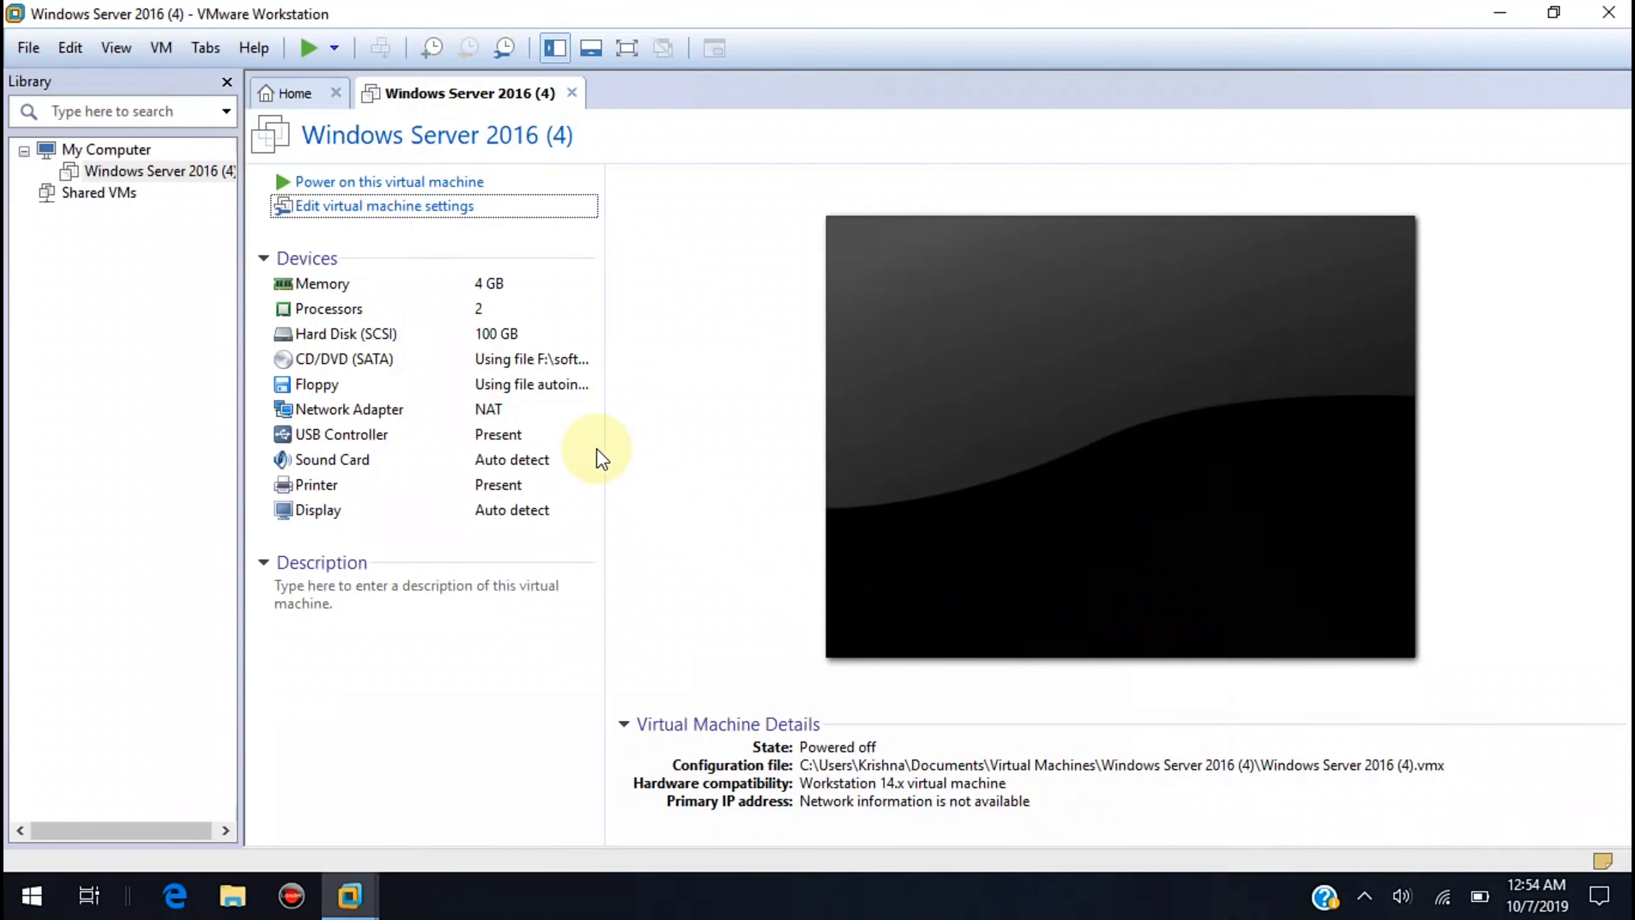
Power on the Windows Server 2016 (4) virtual machine and dismiss the removable devices hint
left_click(433, 180)
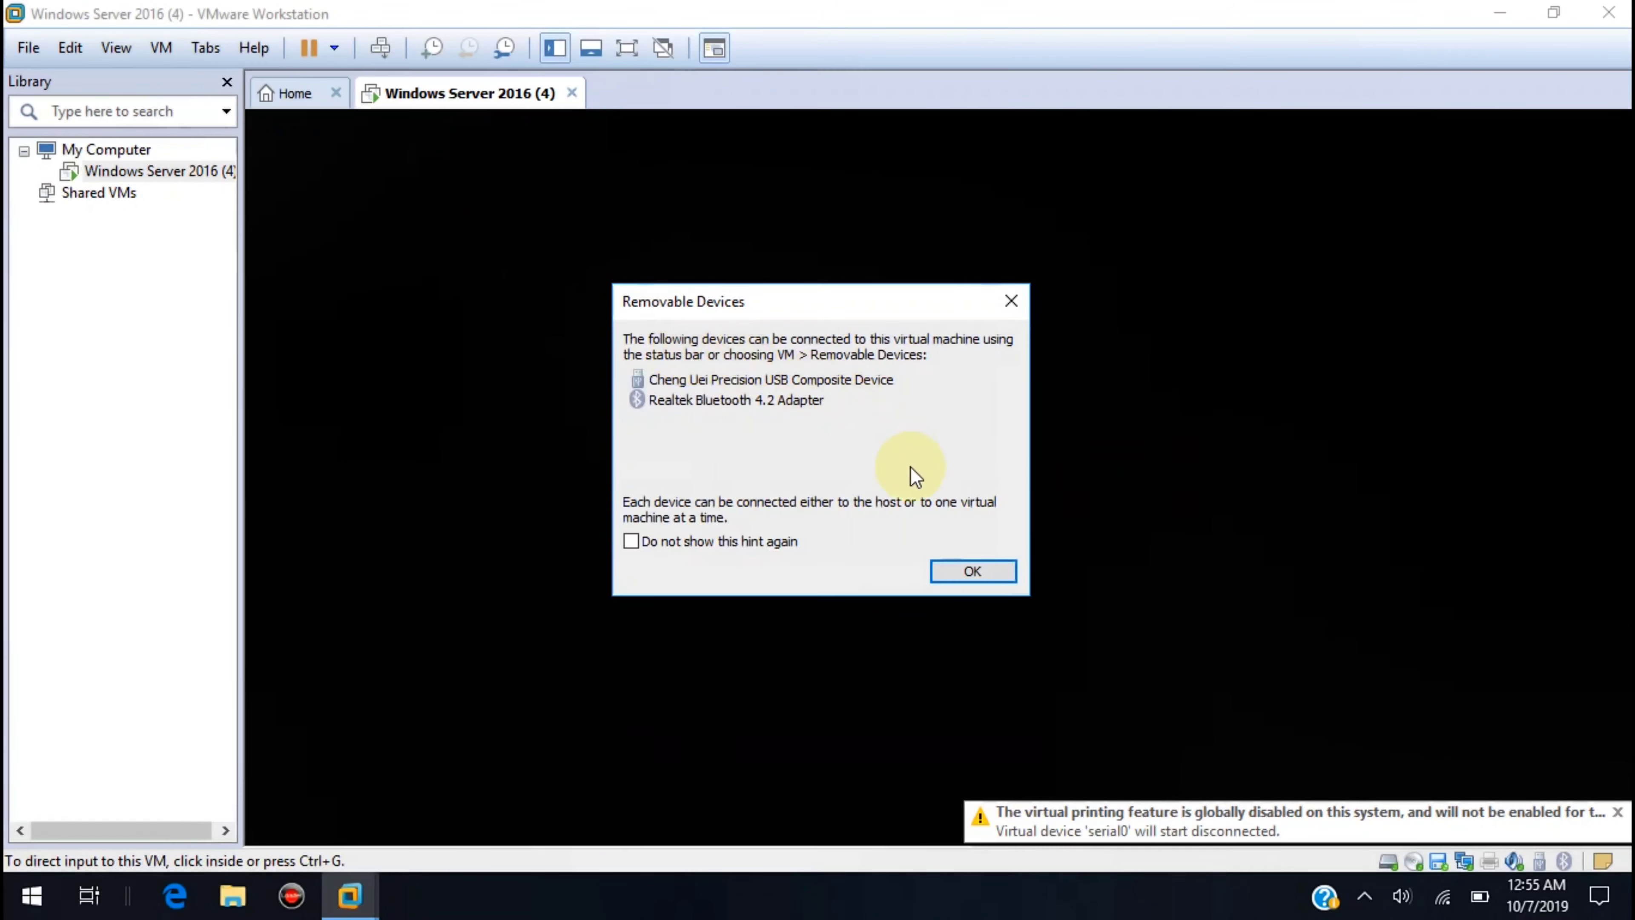
left_click(972, 571)
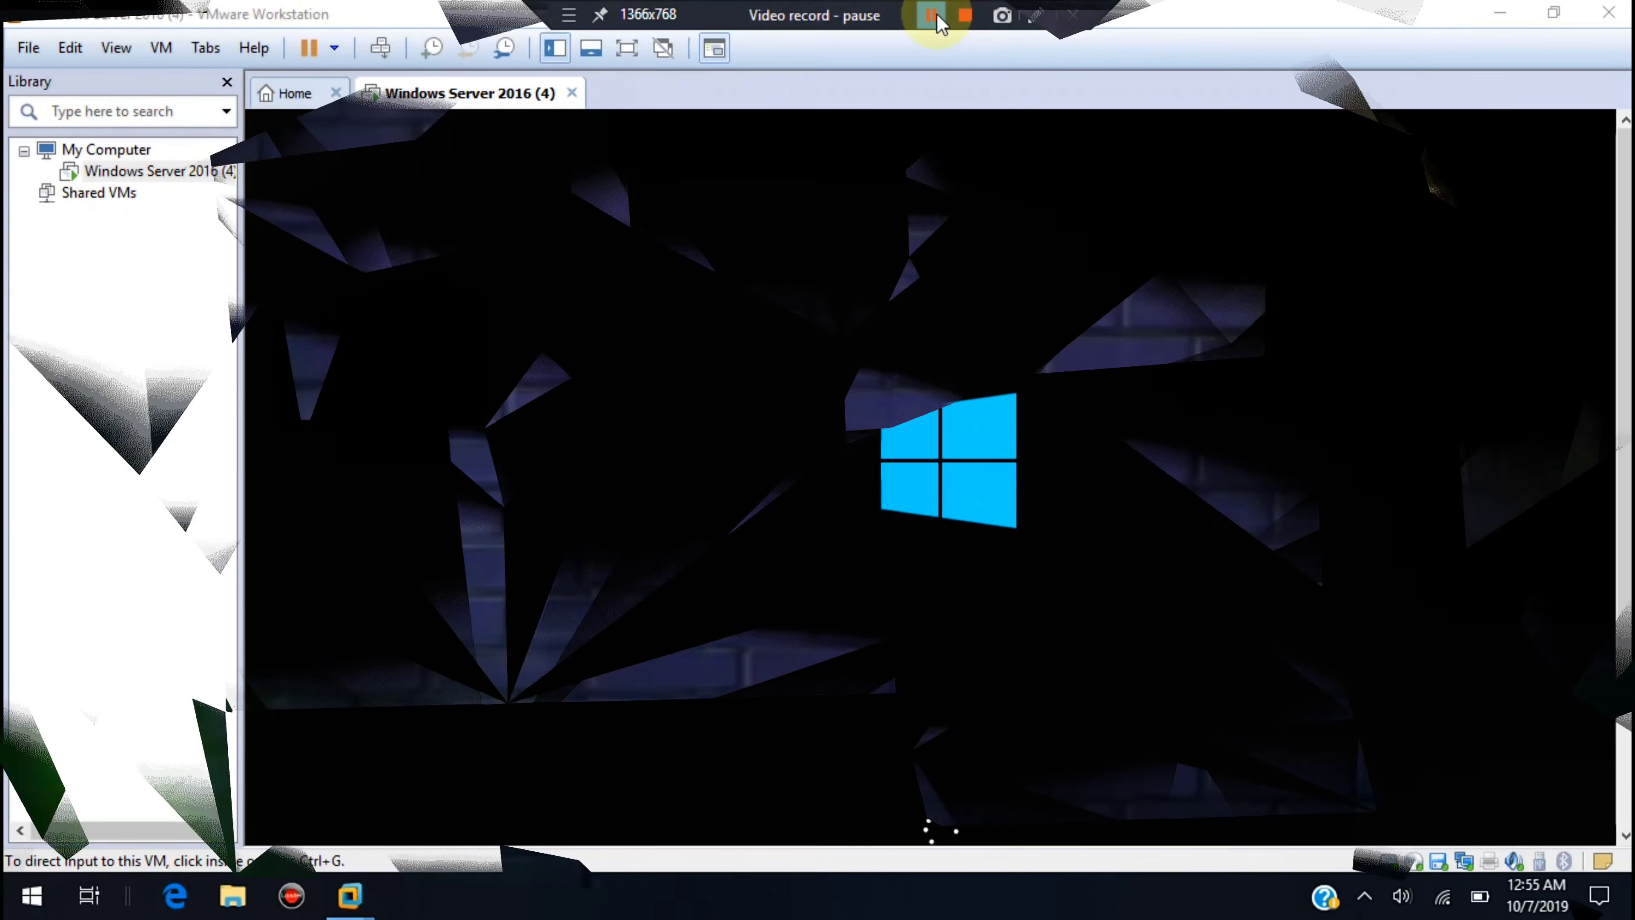
left_click(933, 16)
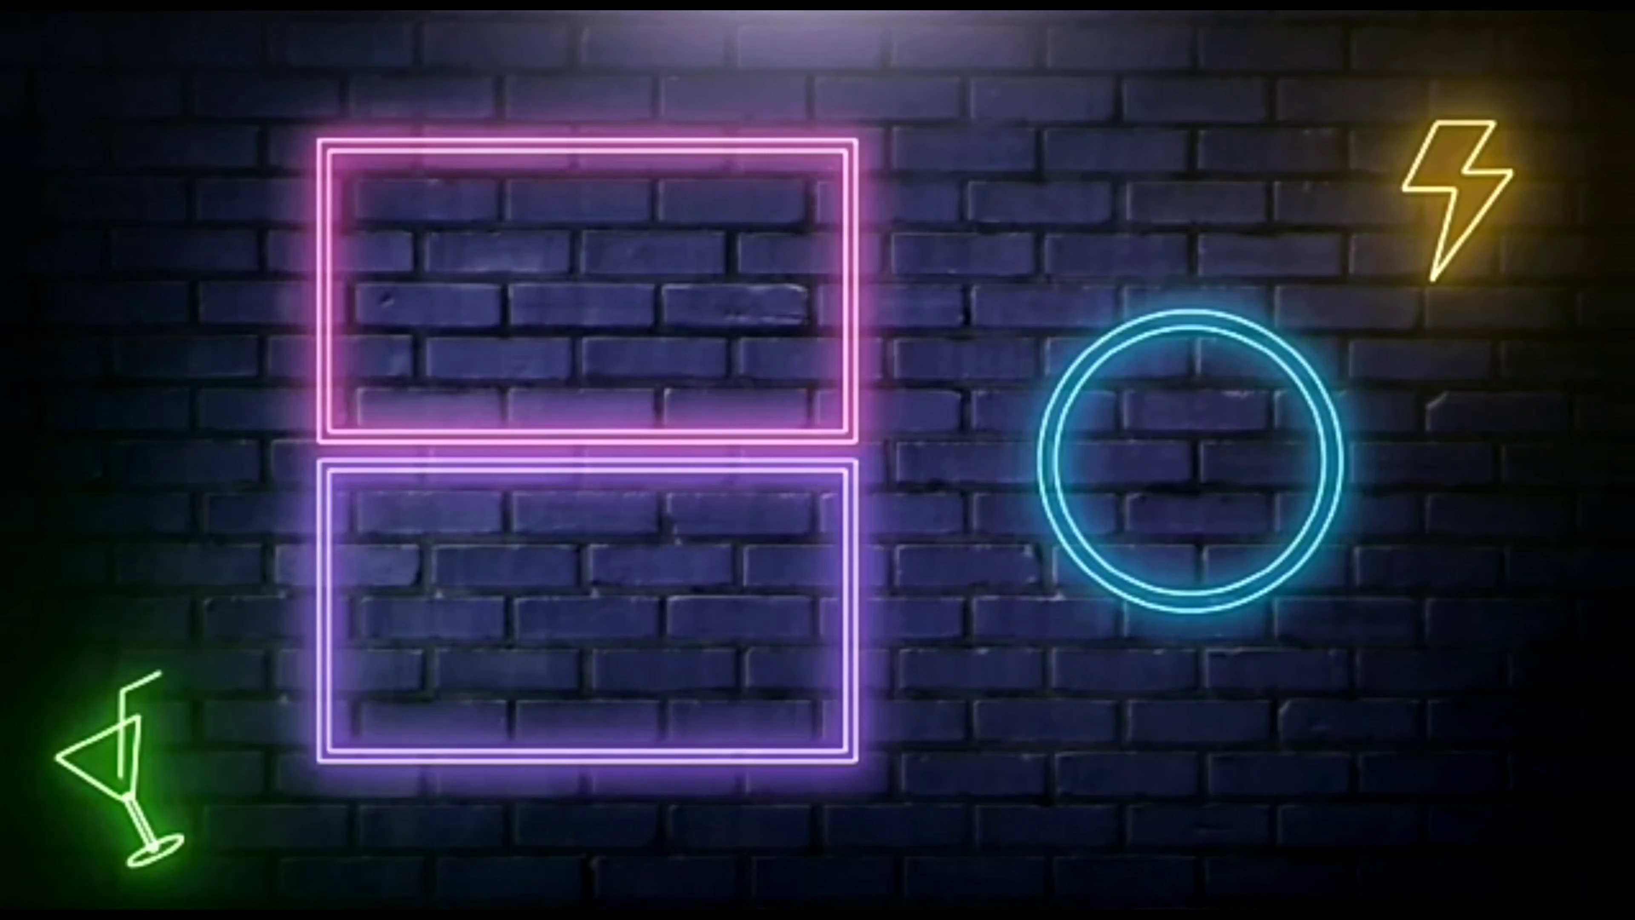